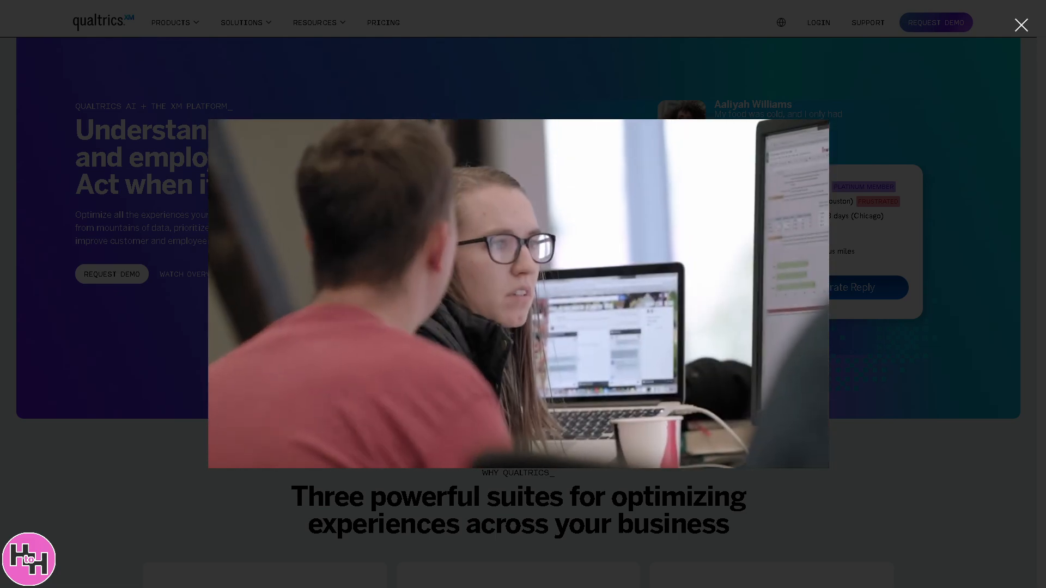
Close the overview video on the Qualtrics homepage and open the demo request.
click(294, 468)
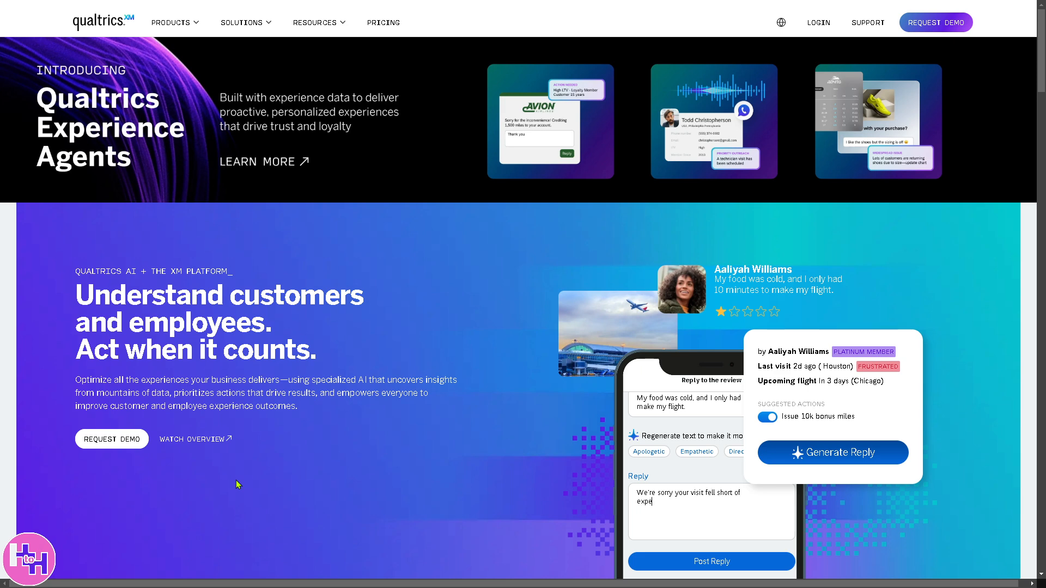
key(F11)
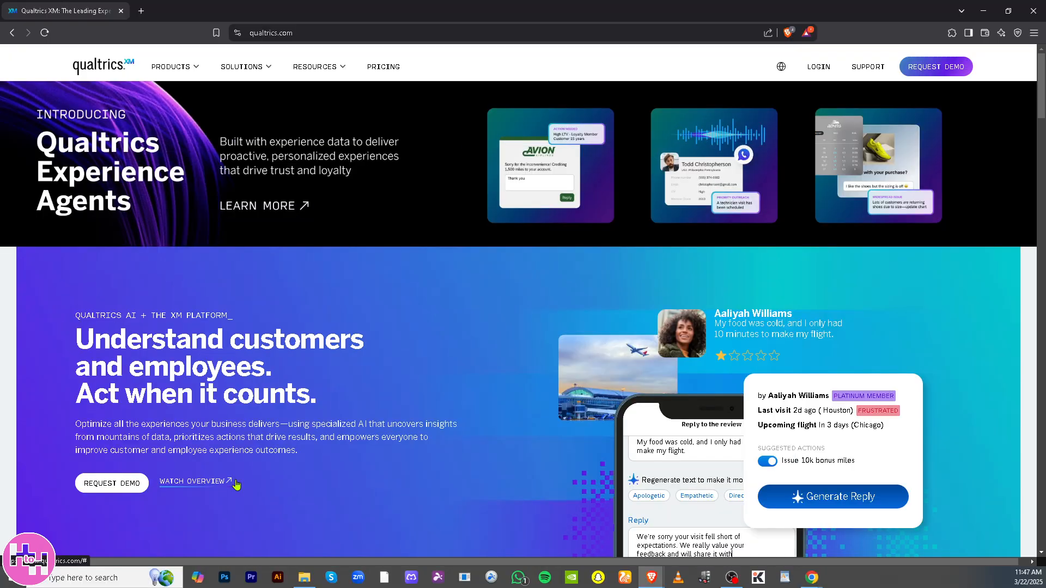
key(F11)
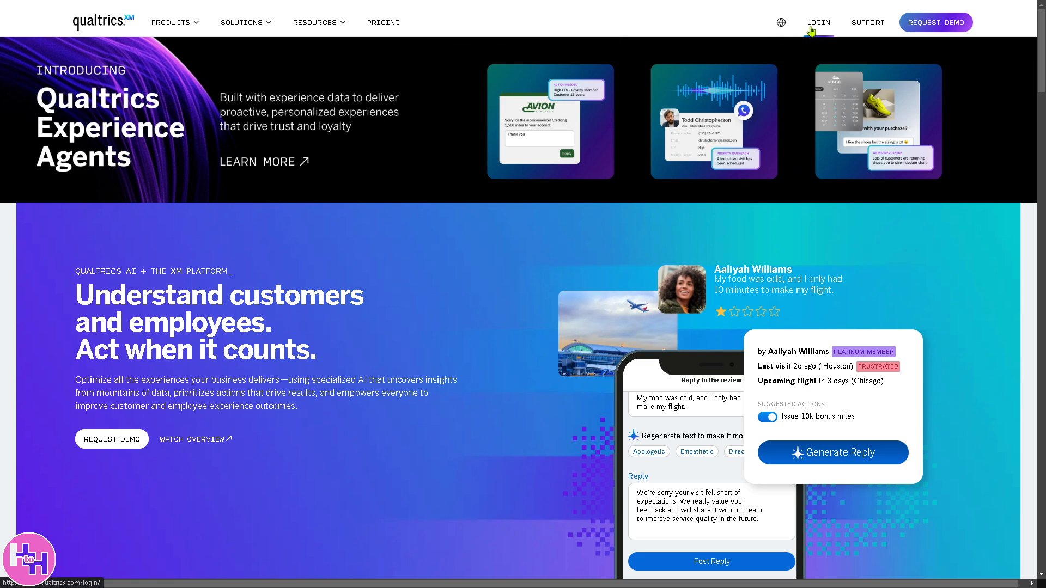
click(931, 22)
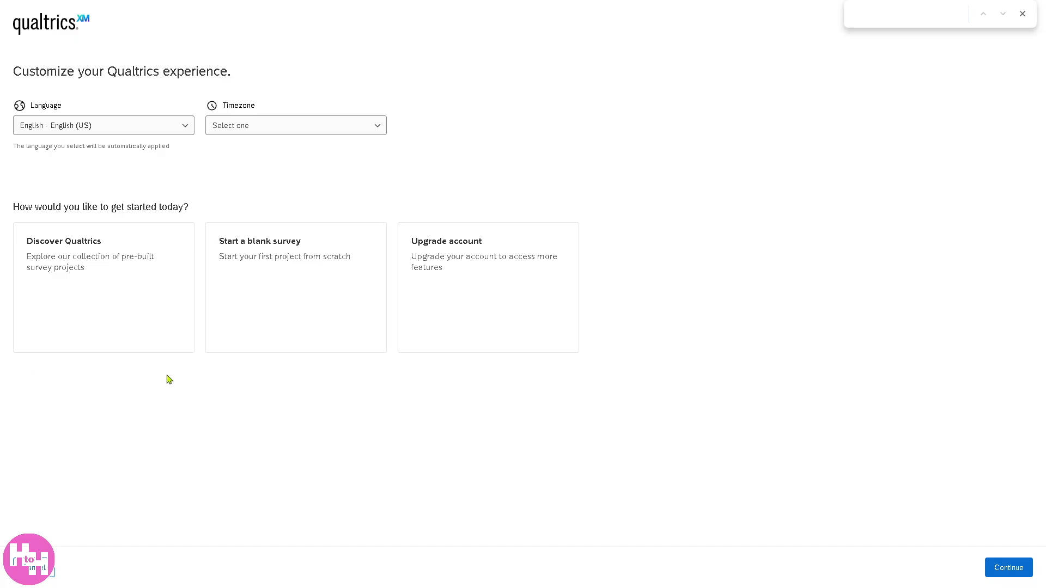
Set the timezone to UTC -06:00 Central Time (US & Canada) and choose to start a blank survey.
click(344, 127)
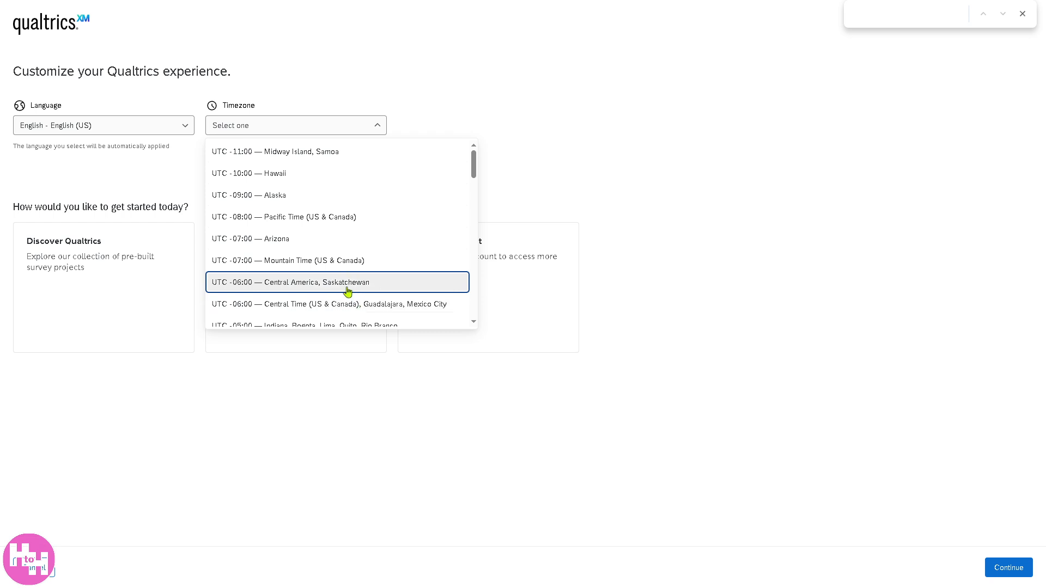
click(339, 307)
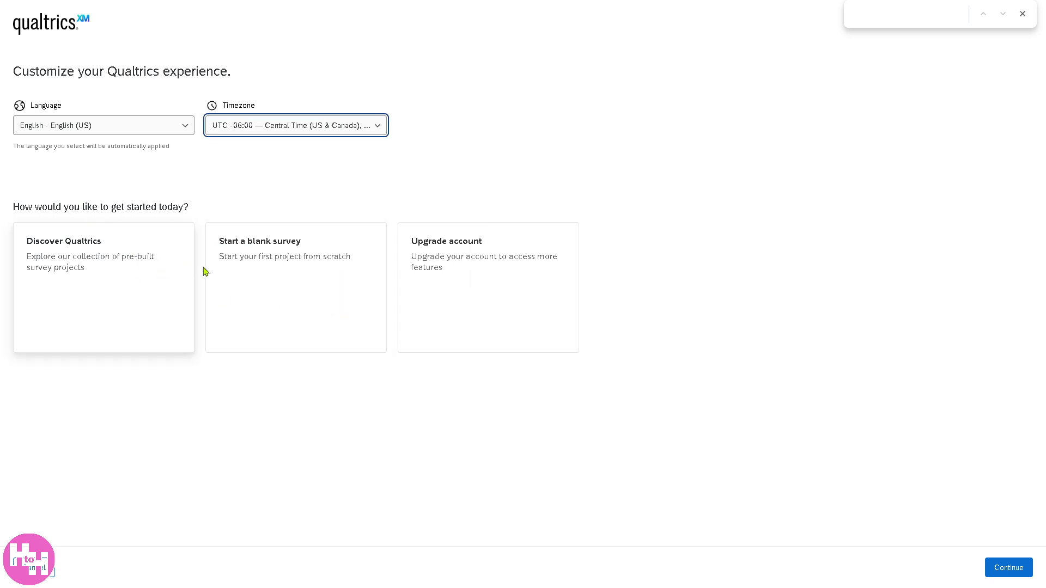
click(305, 259)
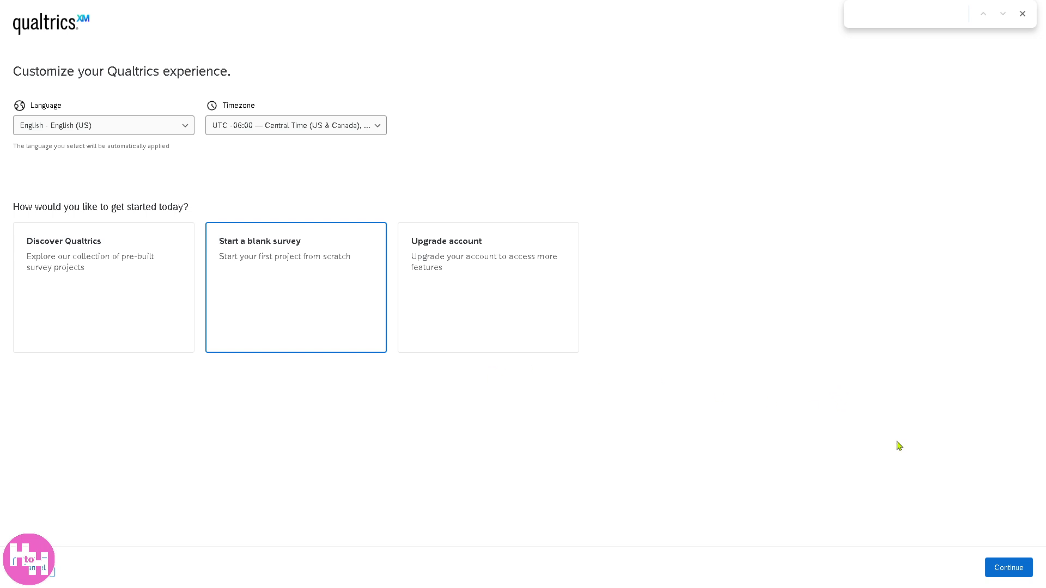
click(1022, 13)
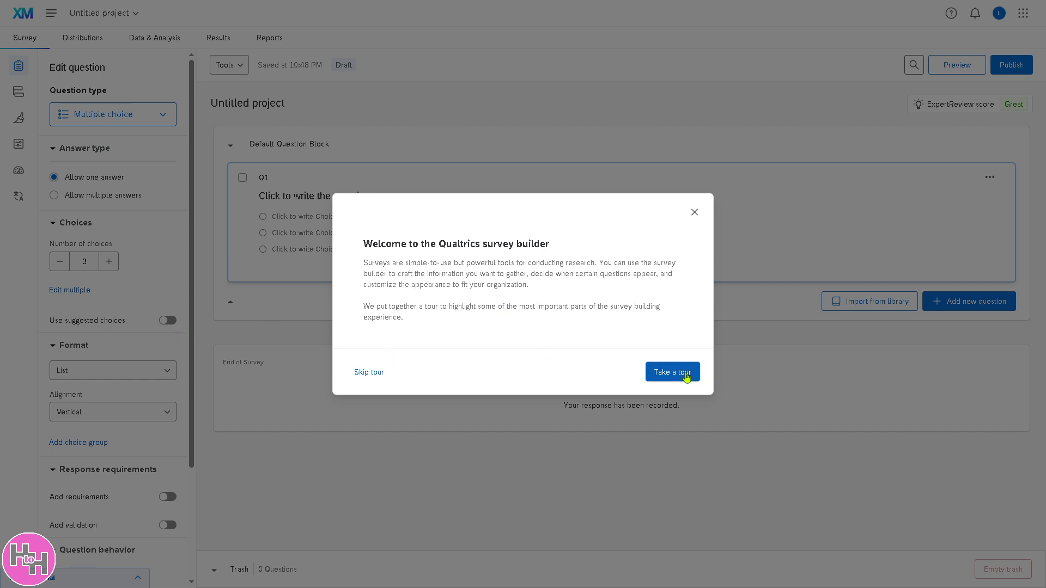
Skip the survey builder tour and rename the project "How to Create a Survey Demo in Qualtrics".
click(367, 373)
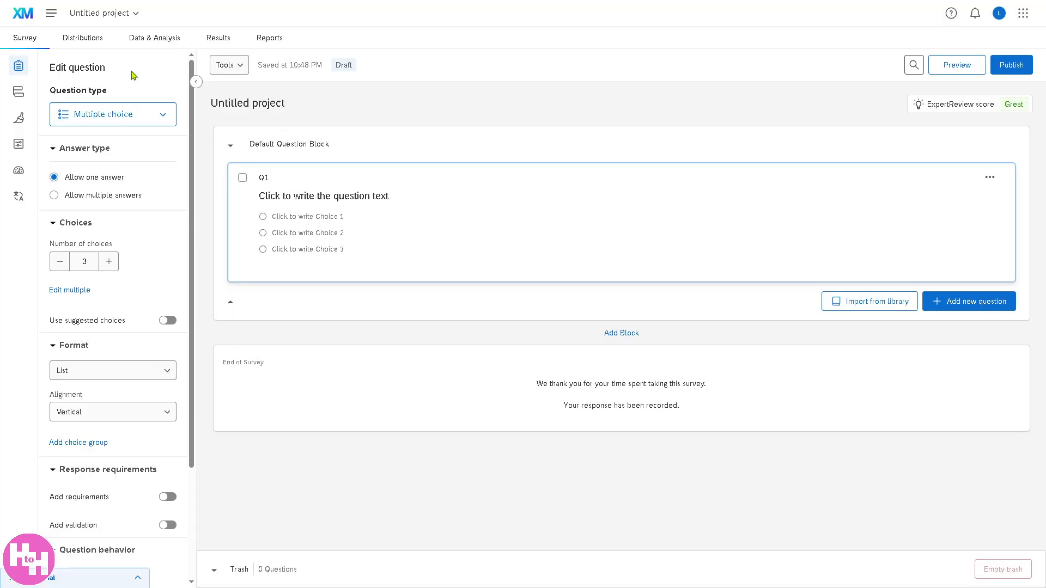
click(106, 15)
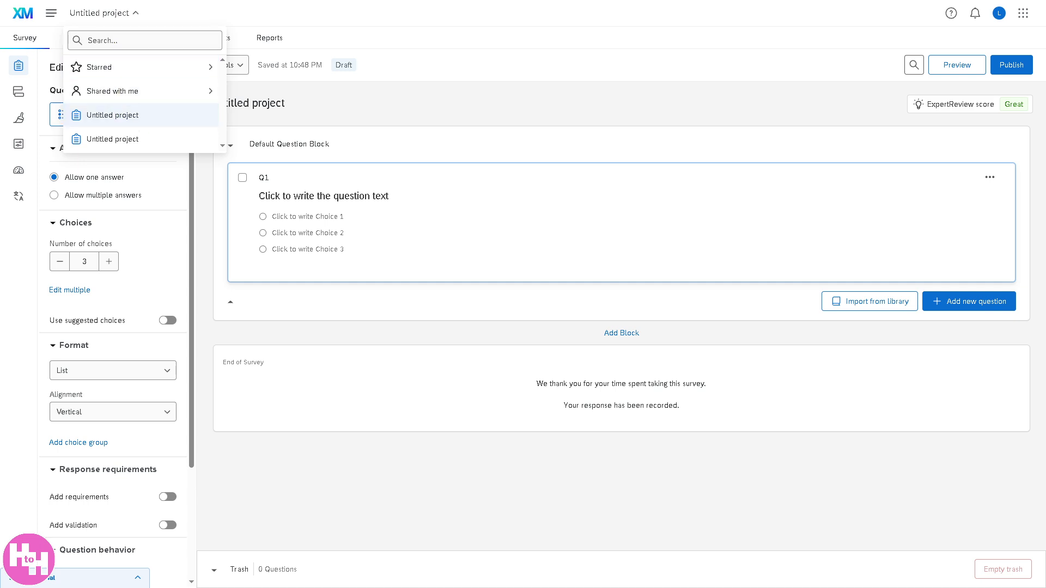
click(381, 101)
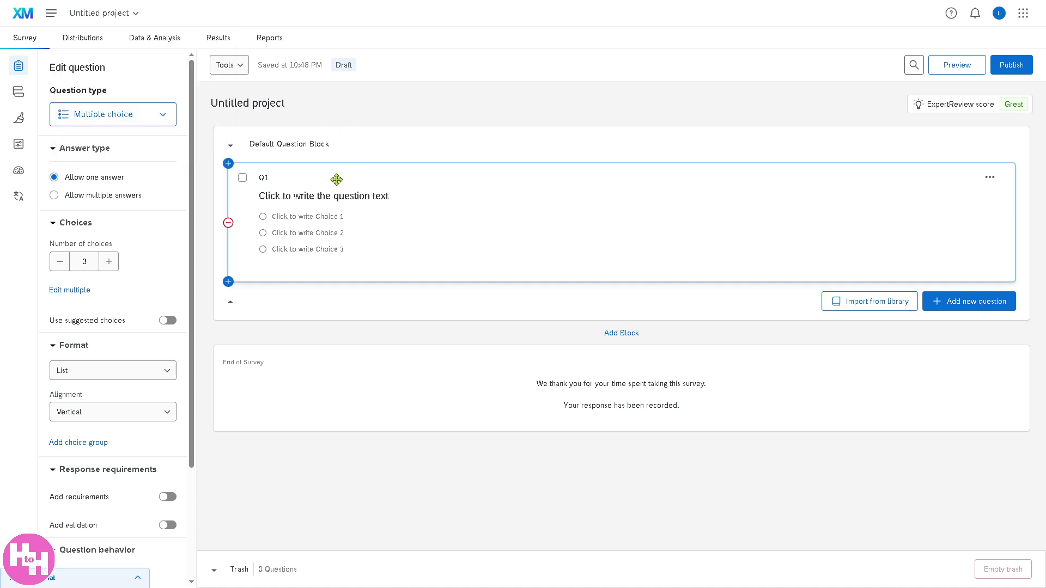
click(262, 110)
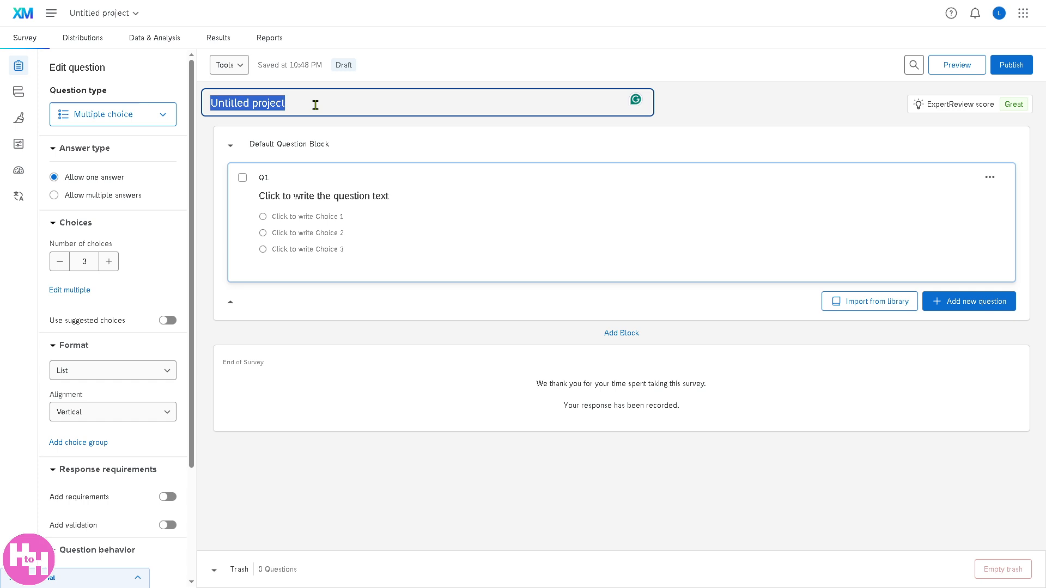
text(How to Create a Survey Demo in Qualtrics)
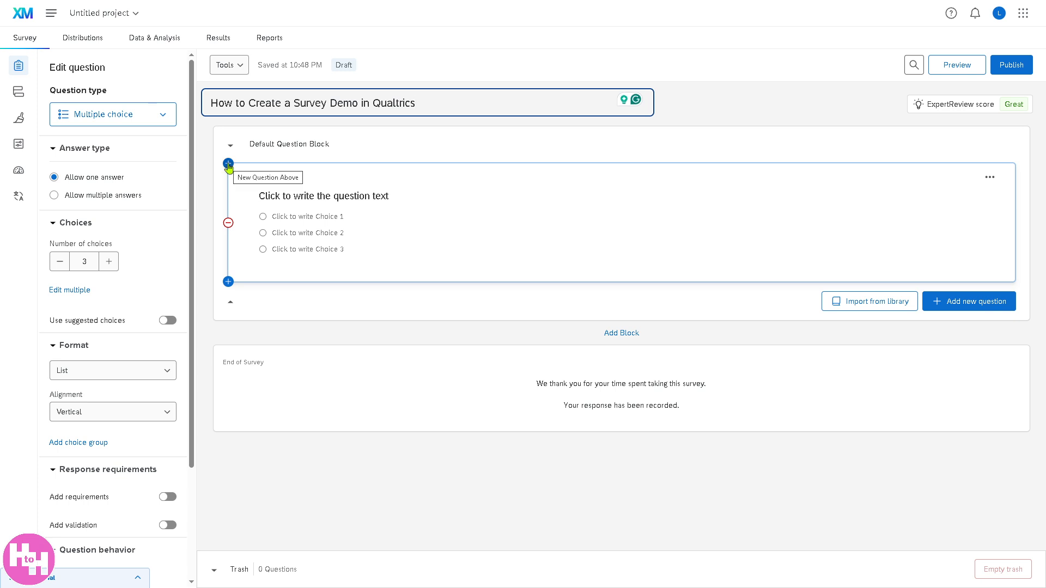
Add a new question above the existing one and reorder the two questions so Q1 comes before Q2.
click(228, 165)
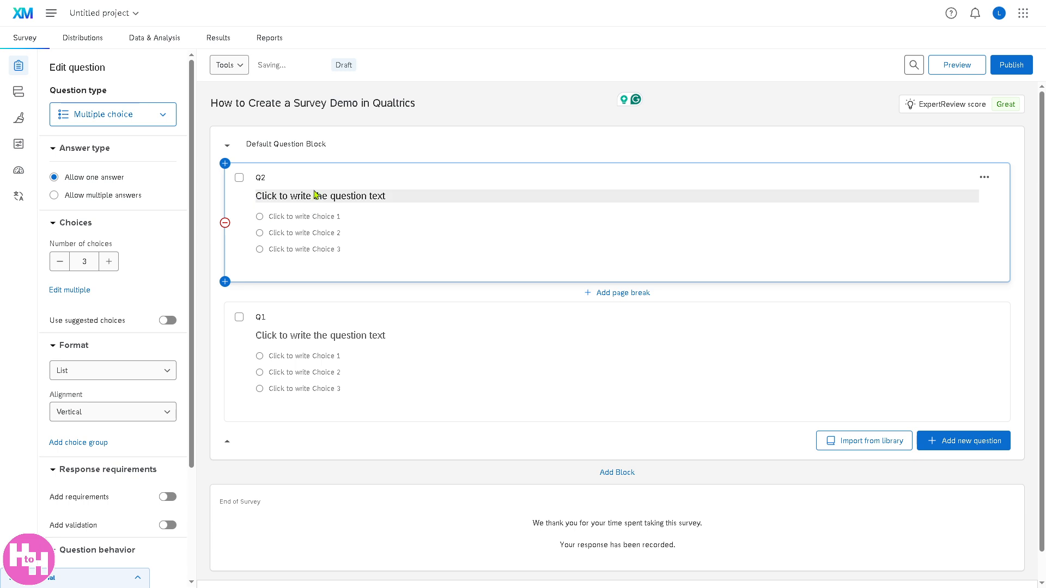
drag(348, 175, 341, 353)
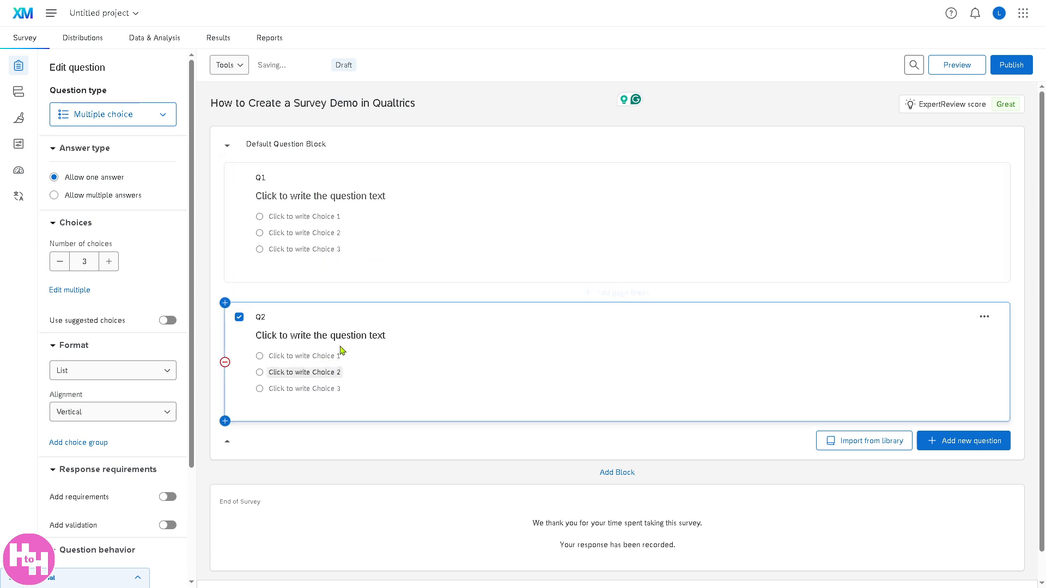
click(267, 185)
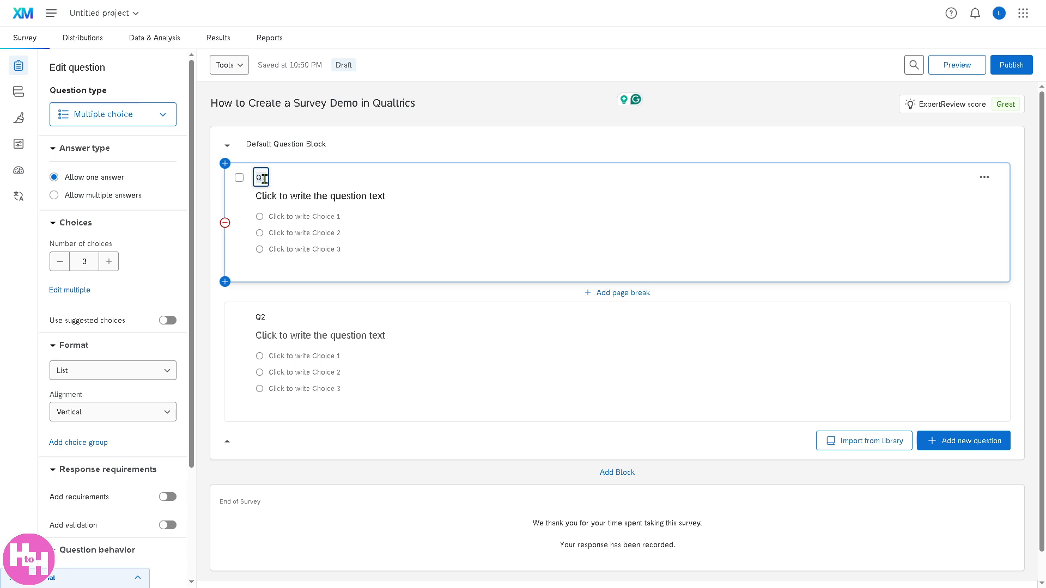
key(BackSpace)
key(BackSpace)
text(Did you hit the subs)
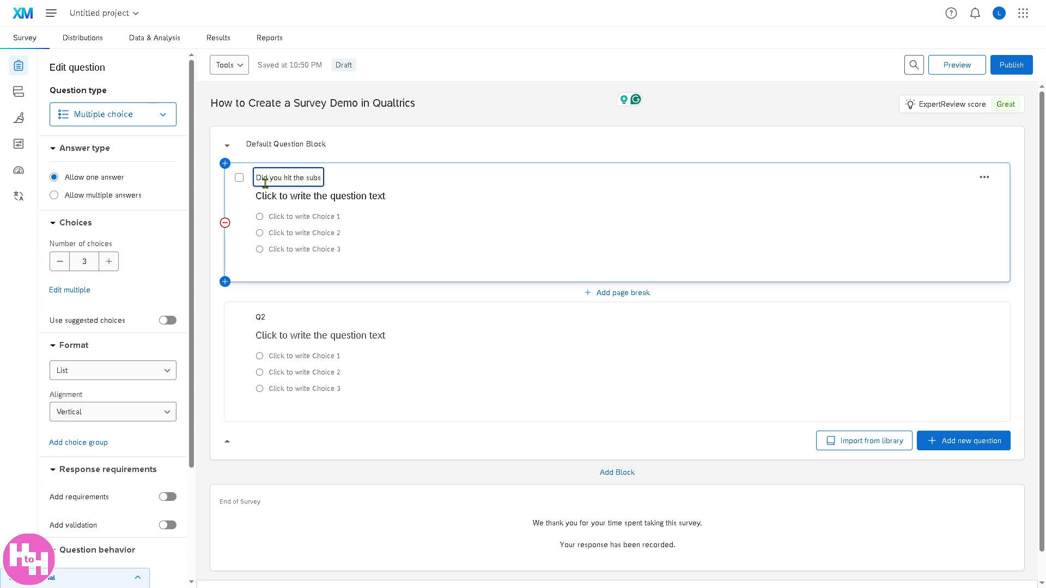
key(BackSpace)
key(BackSpace)
key(ctrl+a)
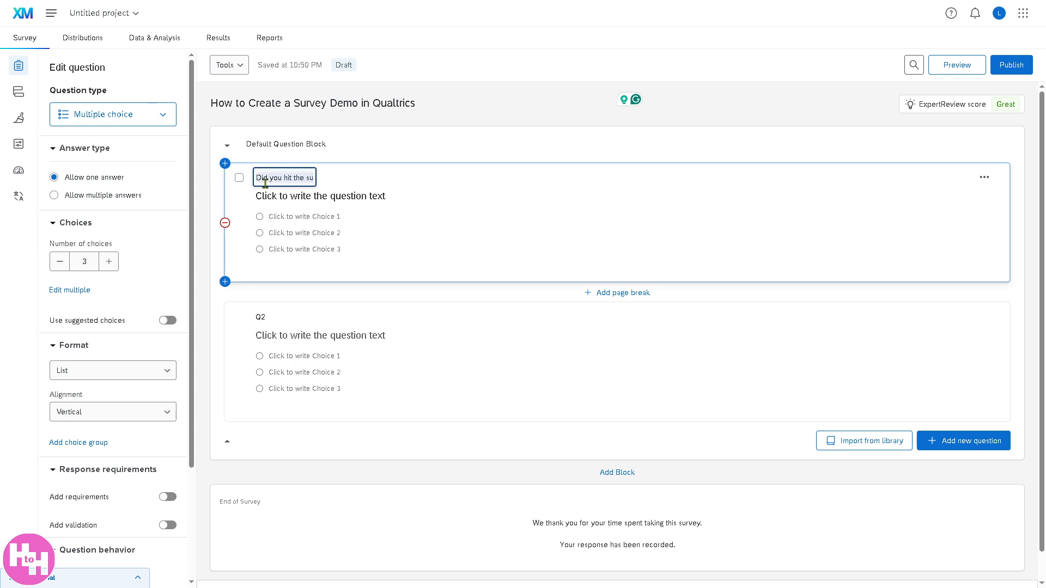
text(You)
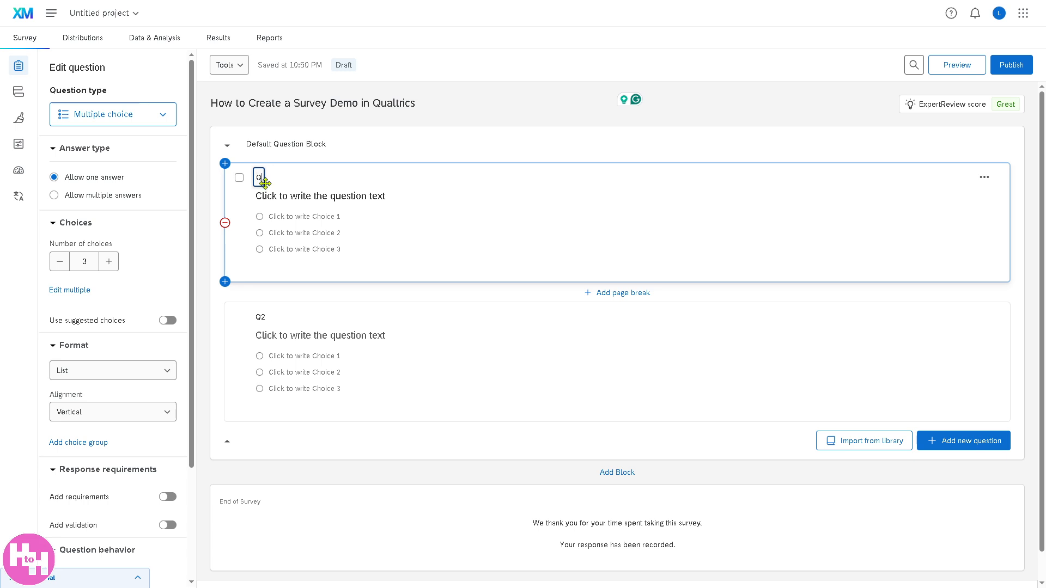
Replace the Q1 question text with "Did you hit the subscribe button to our Youtube Channel" and save it from the HTML view.
click(298, 198)
click(411, 198)
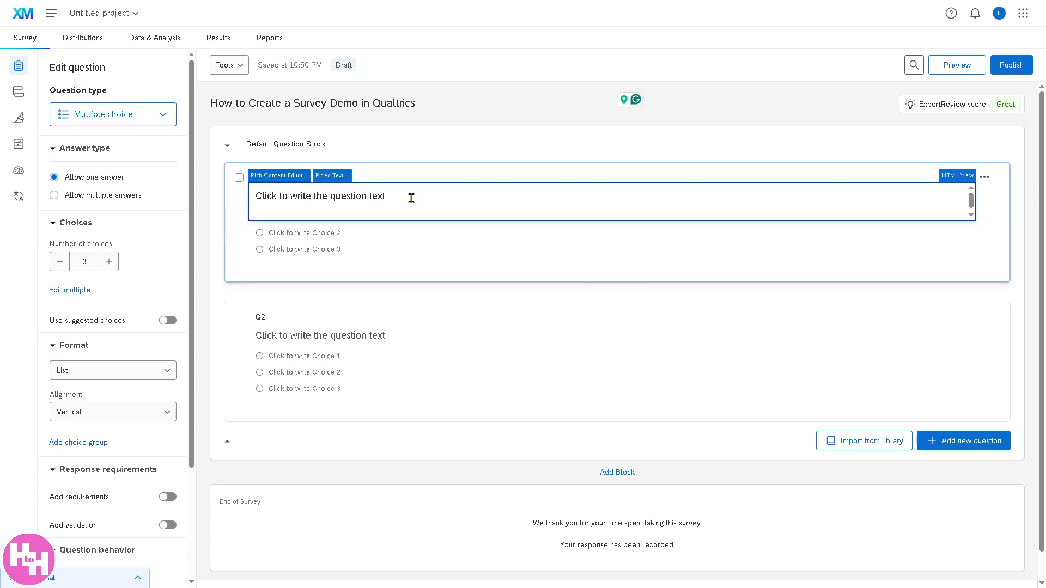
drag(412, 197, 231, 198)
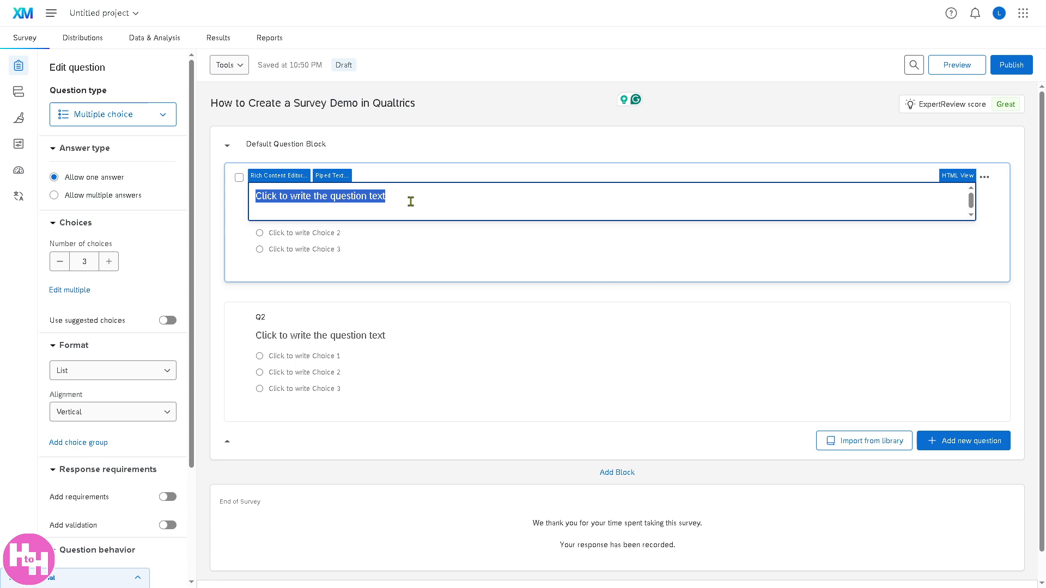
drag(413, 200, 242, 199)
text(D)
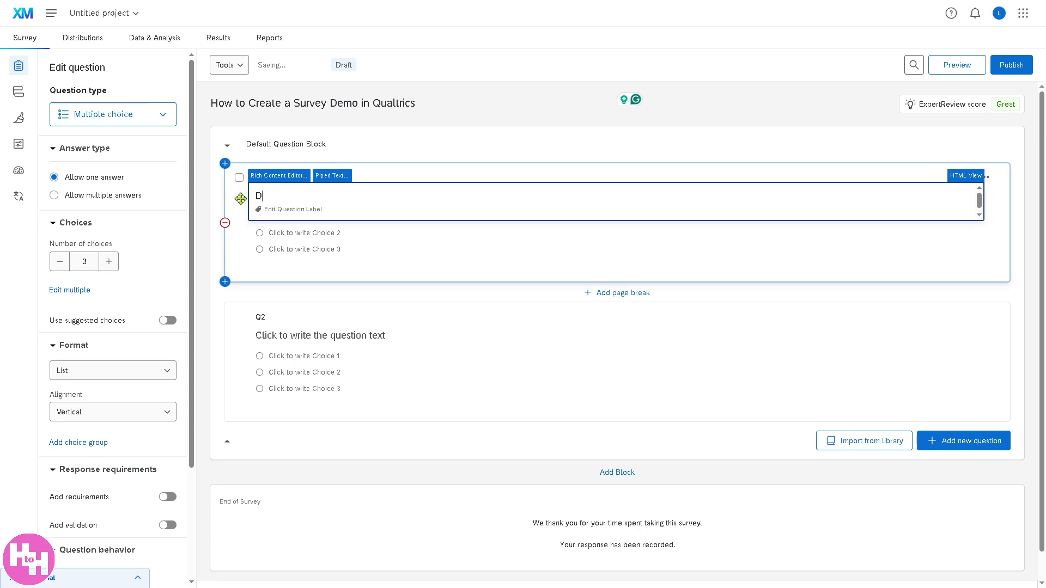
text(id you hit the sub)
text(scrinbe)
key(BackSpace)
key(BackSpace)
key(BackSpace)
key(BackSpace)
text(b)
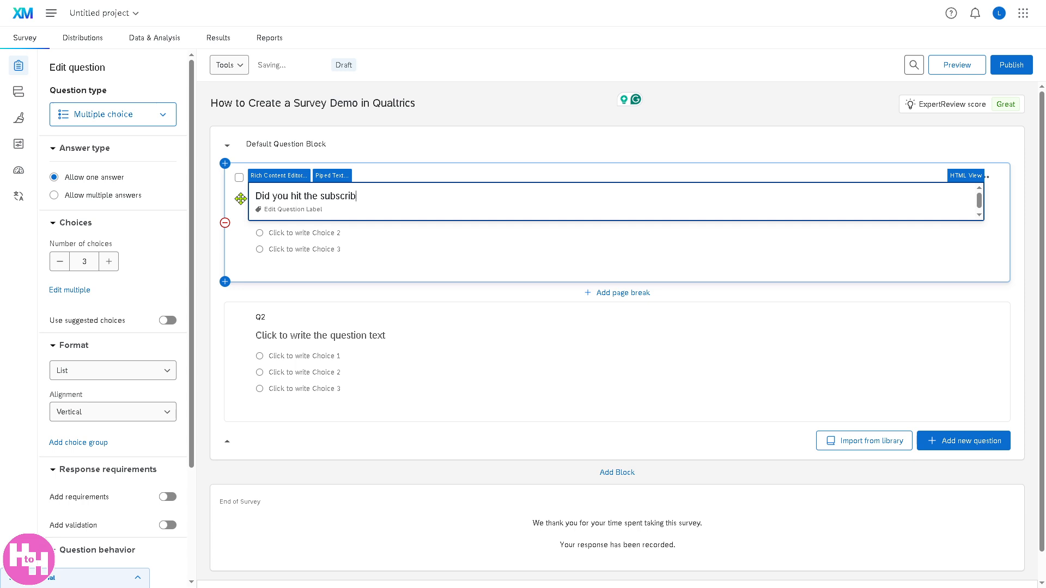
text(e button to opu)
key(BackSpace)
text(r Youtube Channel)
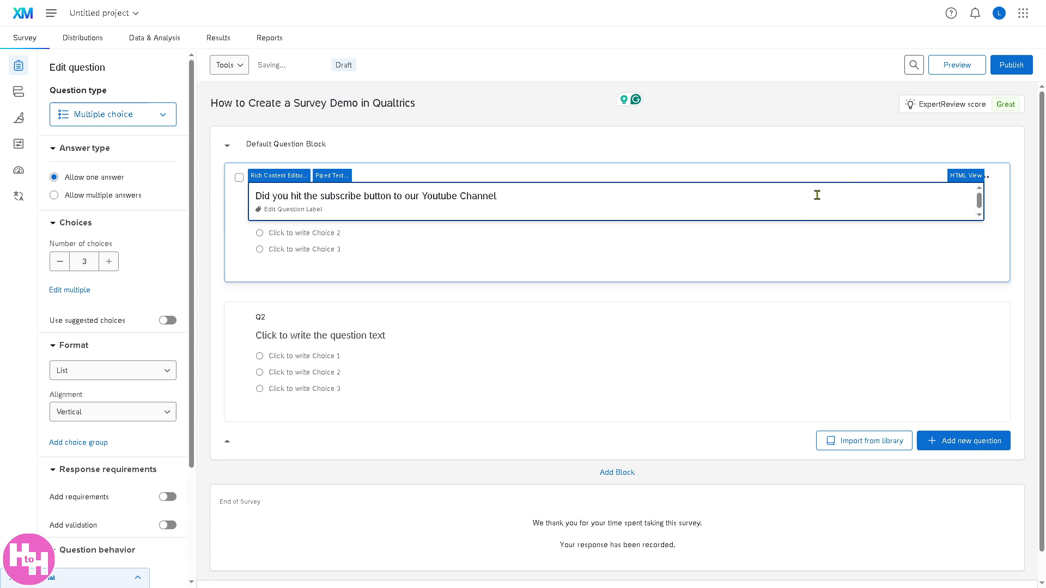
click(961, 180)
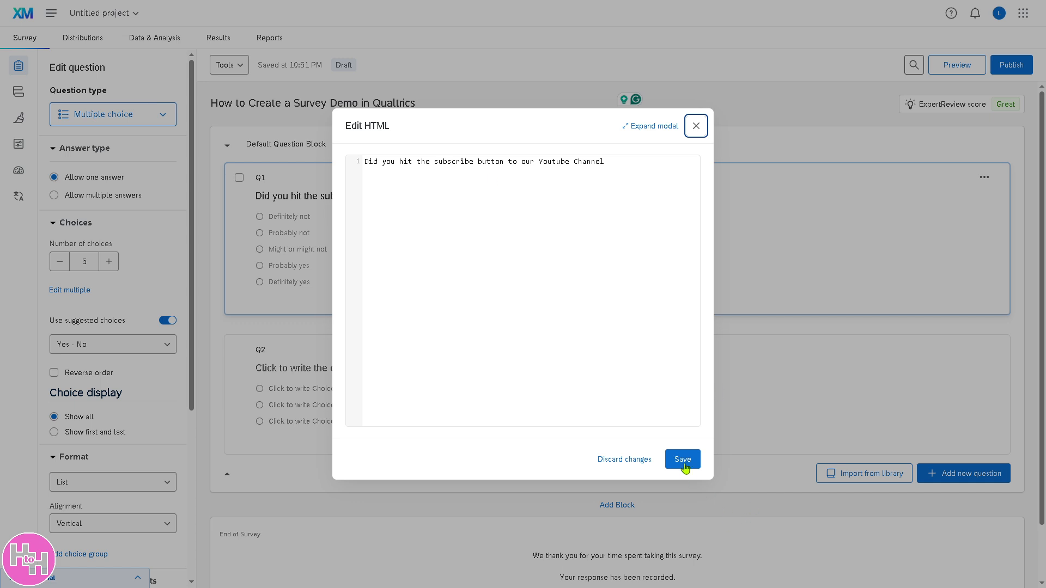
click(682, 460)
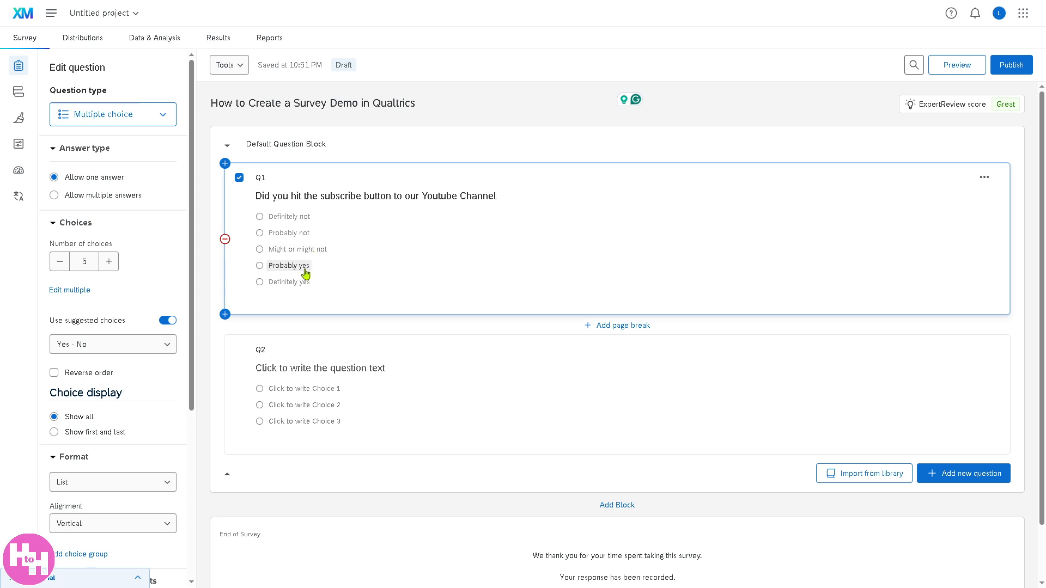
Replace the Q2 question text with "Did you find this video helpful?".
click(294, 348)
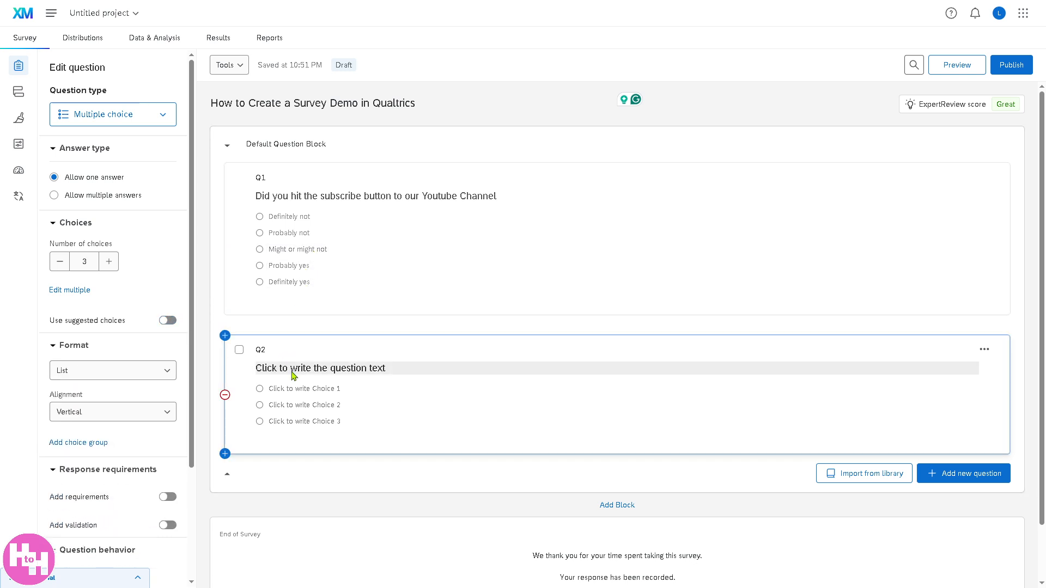
click(317, 369)
drag(413, 369, 250, 368)
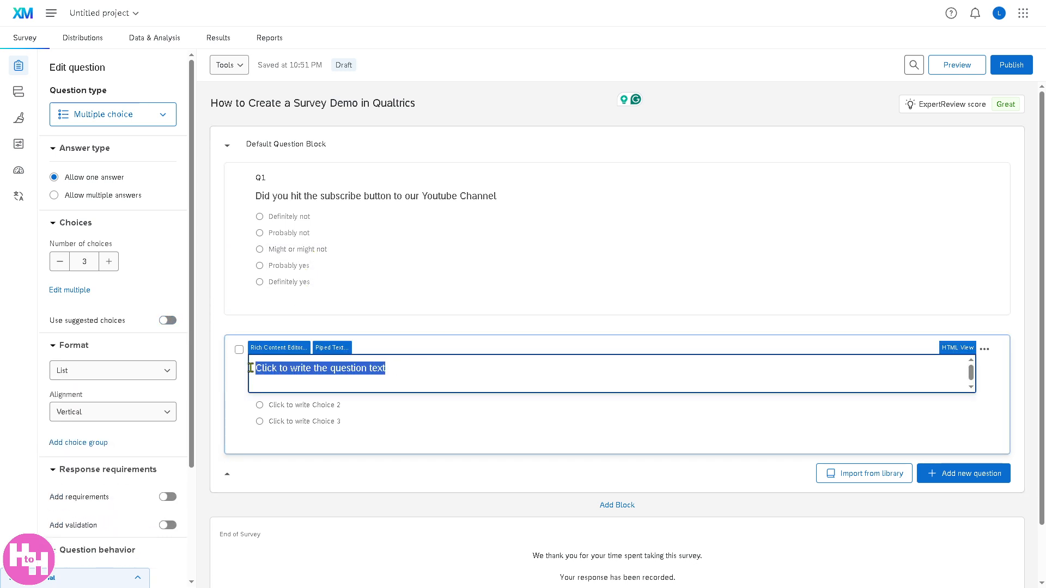
text(D)
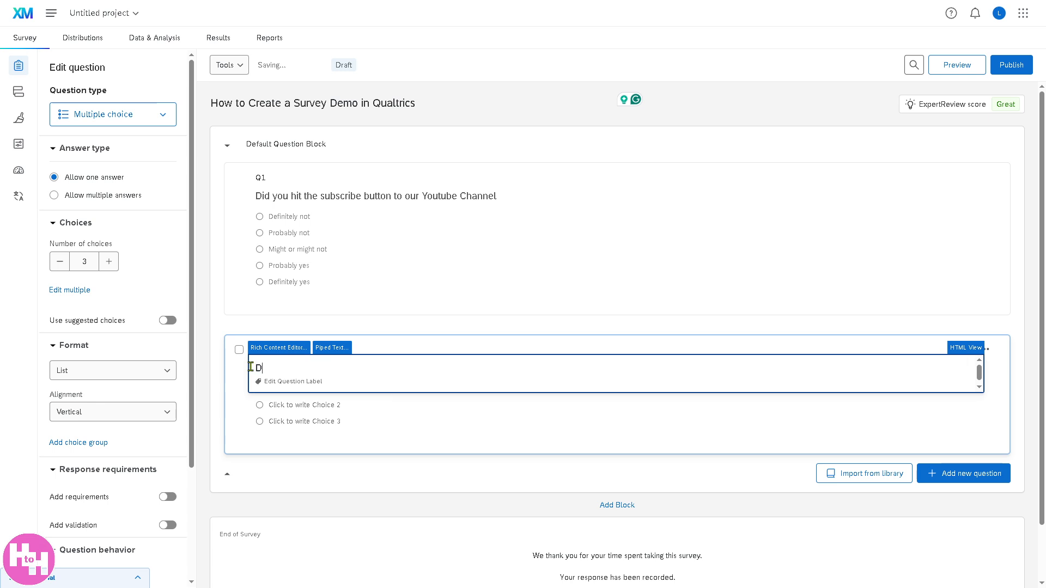
text(id you find this video helpful?)
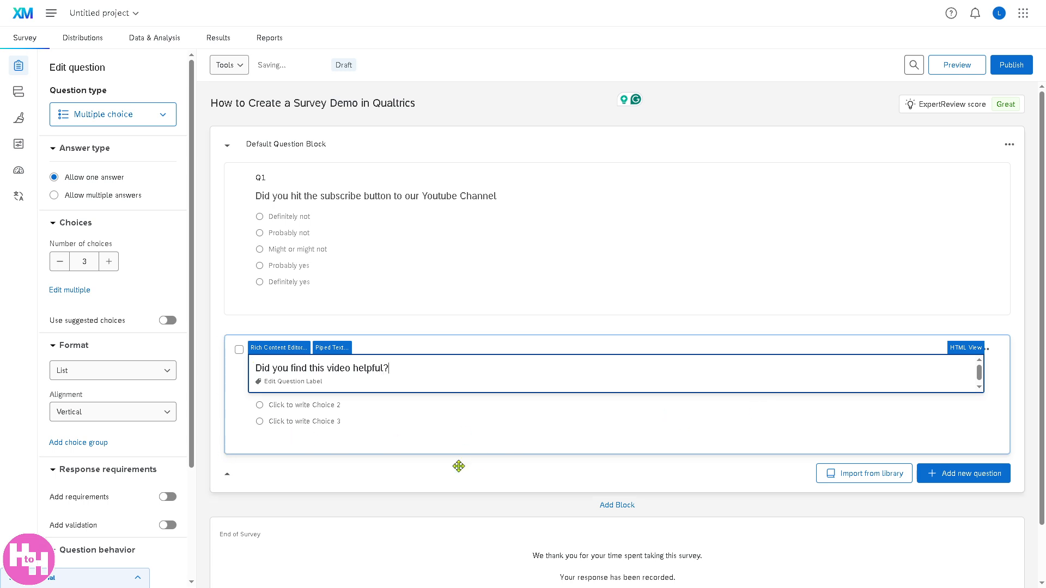
click(386, 443)
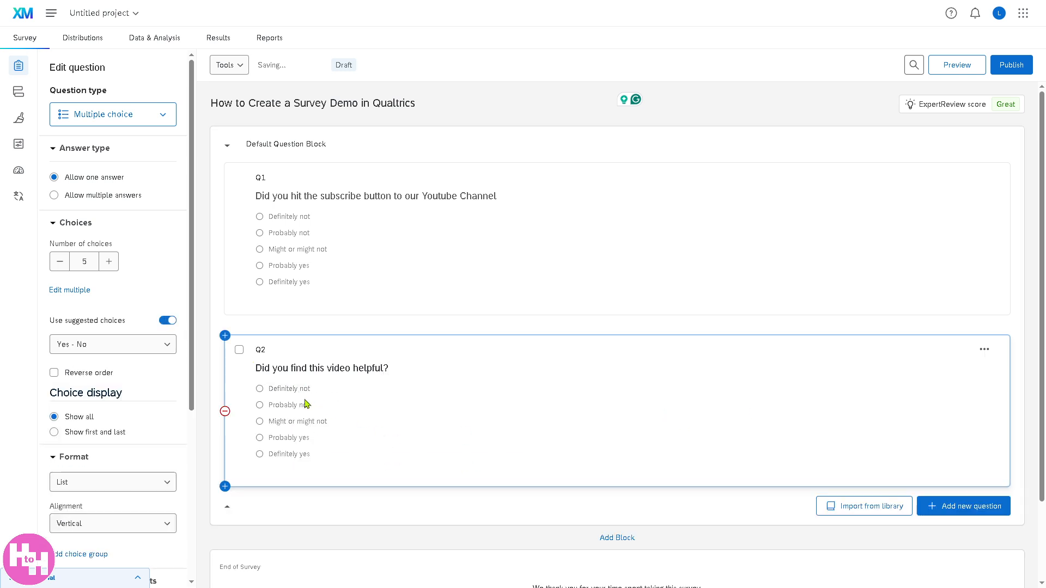
Allow multiple answers for Q2 and reduce its number of choices to 2.
scroll(301, 401, down, 2)
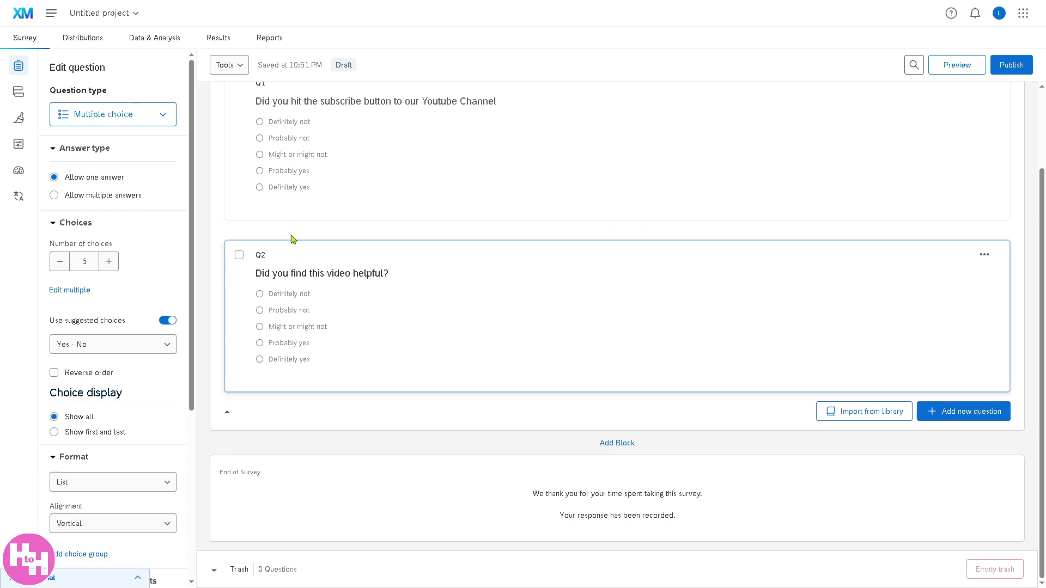
click(417, 180)
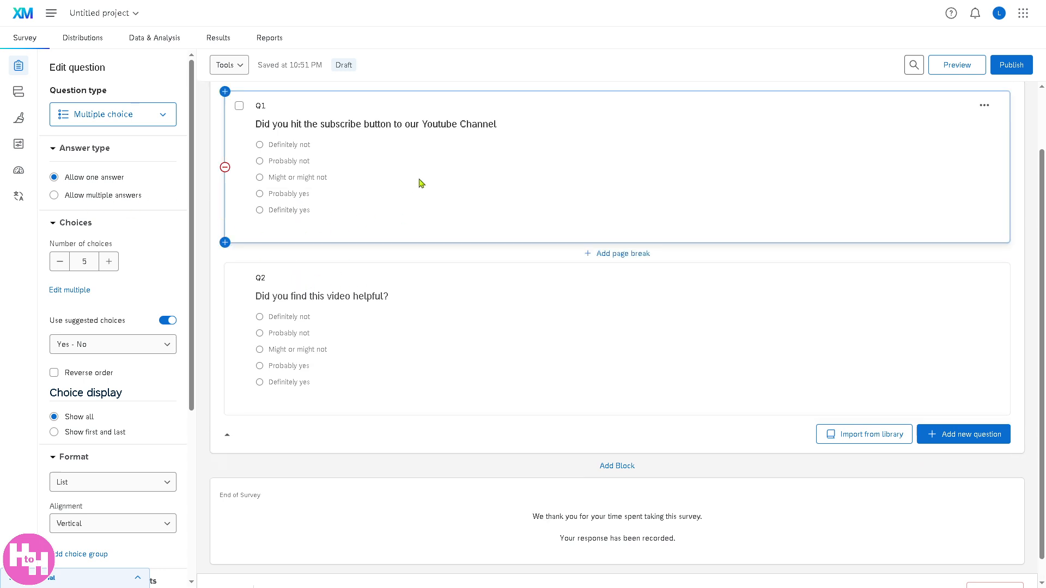
click(413, 322)
click(86, 197)
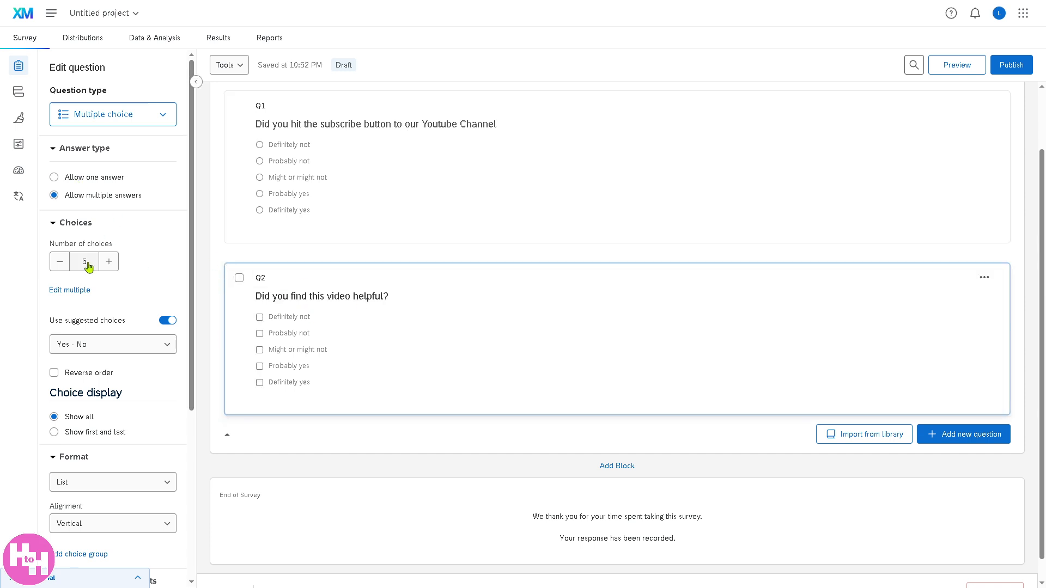
click(61, 262)
click(61, 262)
click(61, 262)
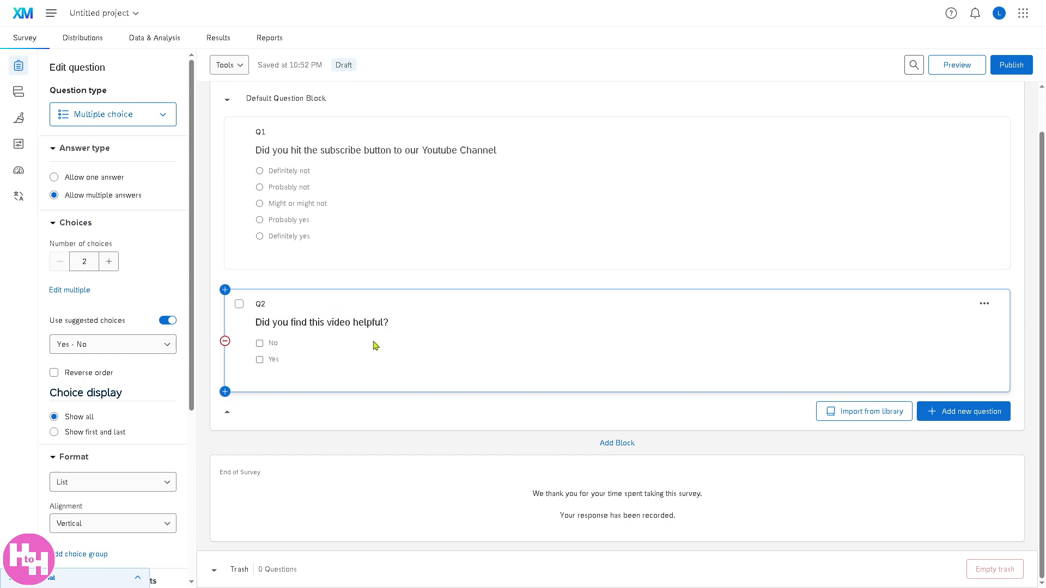
Increase the number of choices for Q2 to 10.
click(110, 262)
click(109, 262)
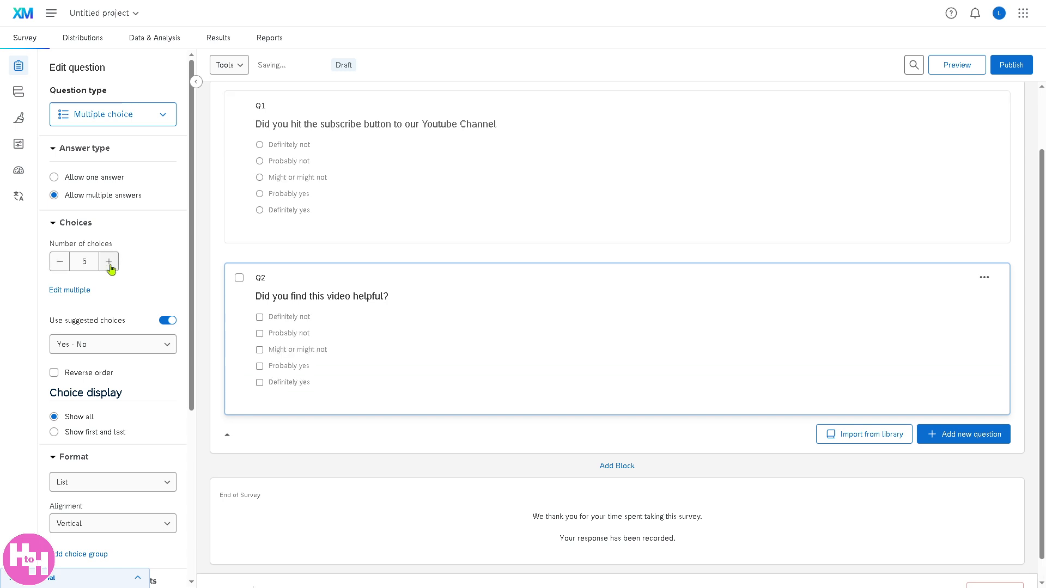
click(109, 262)
click(110, 262)
click(110, 262)
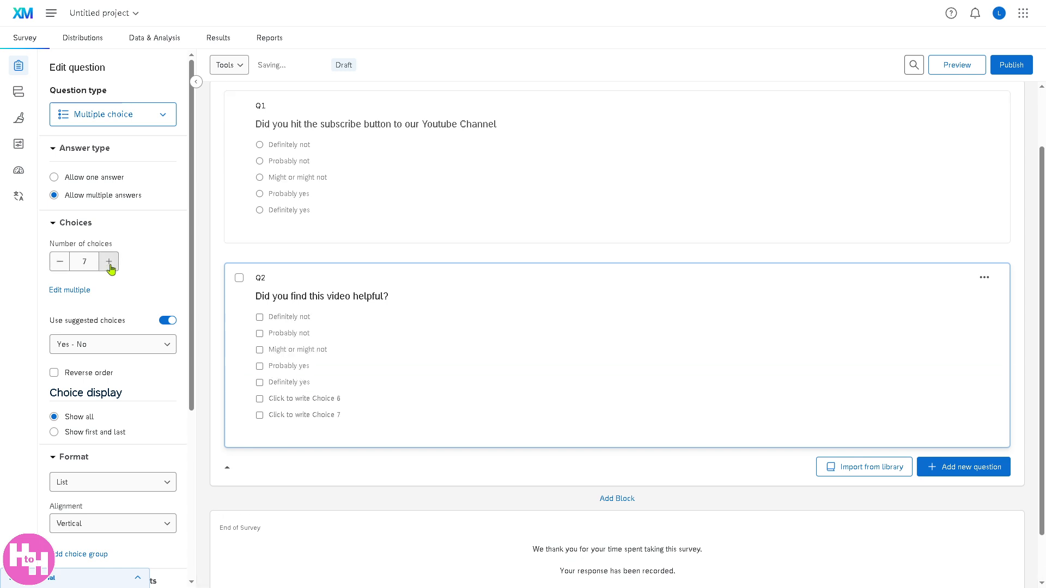
click(109, 262)
click(110, 262)
scroll(338, 319, down, 2)
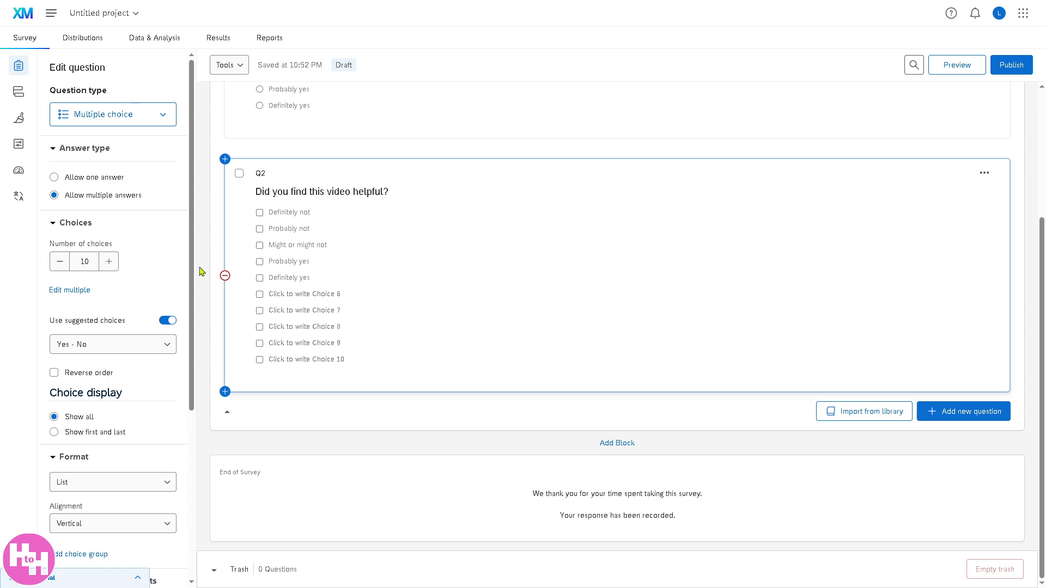
Reduce the number of choices for Q2 to 5.
click(59, 266)
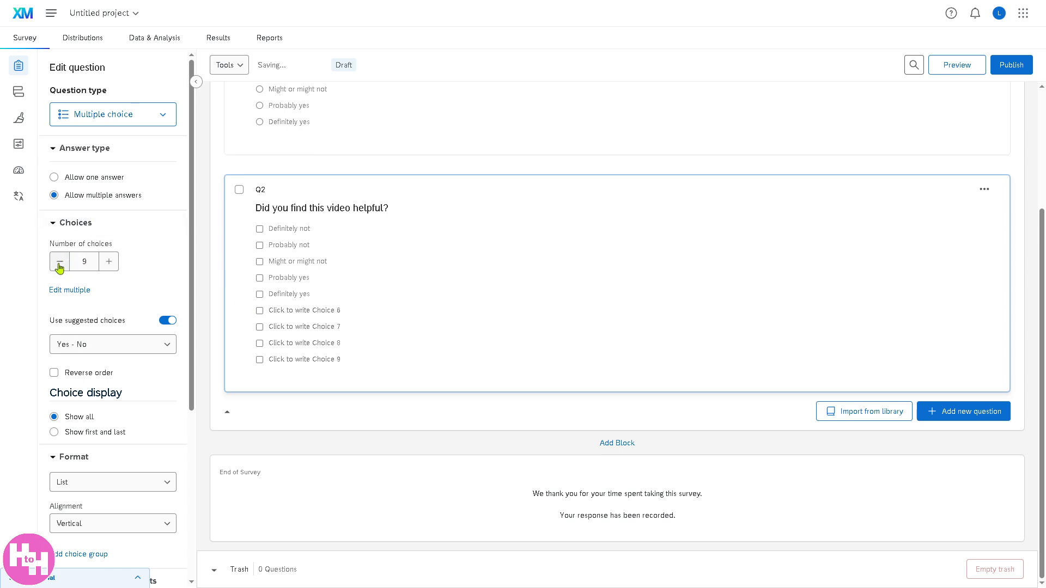
click(59, 266)
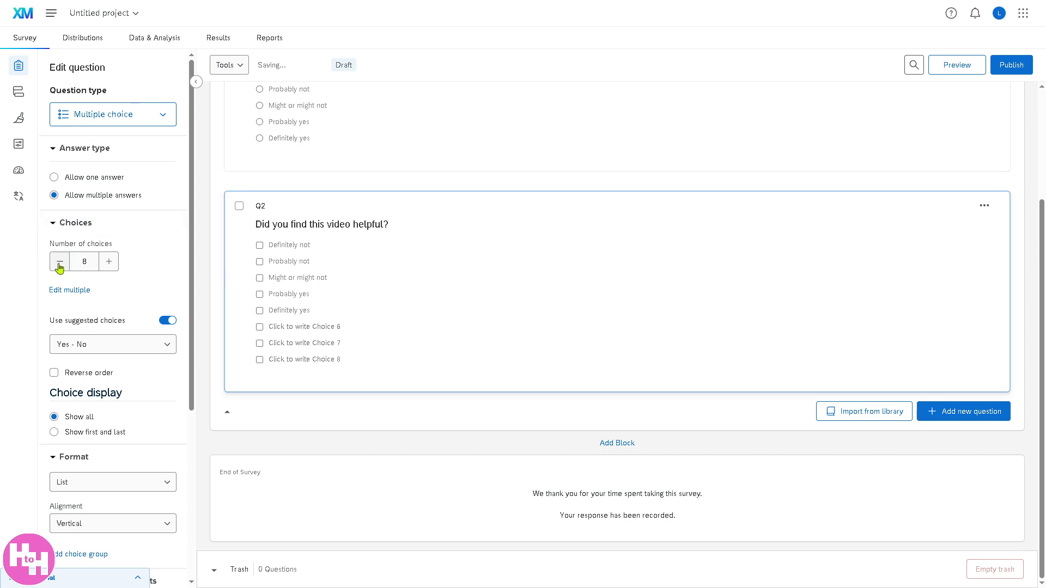
click(59, 266)
click(60, 266)
click(59, 266)
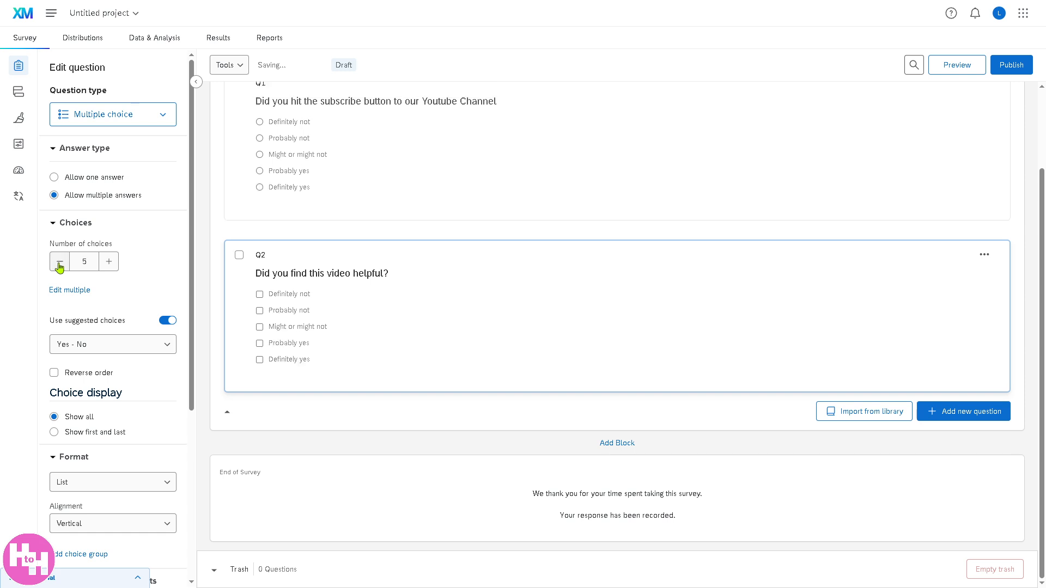
Set both the choice alignment and the label position of Q2 to Horizontal.
scroll(146, 411, down, 1)
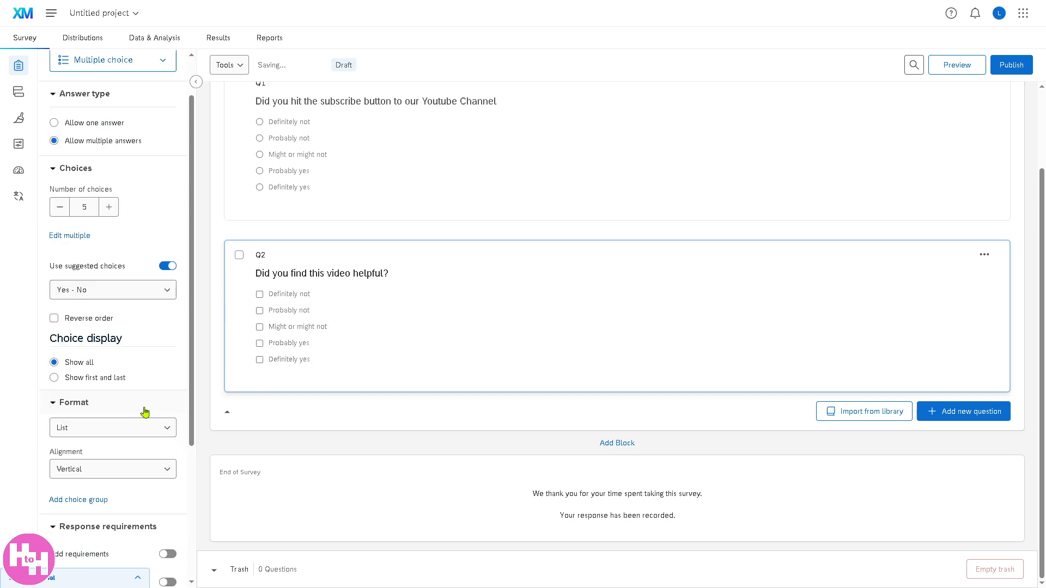
scroll(143, 411, down, 1)
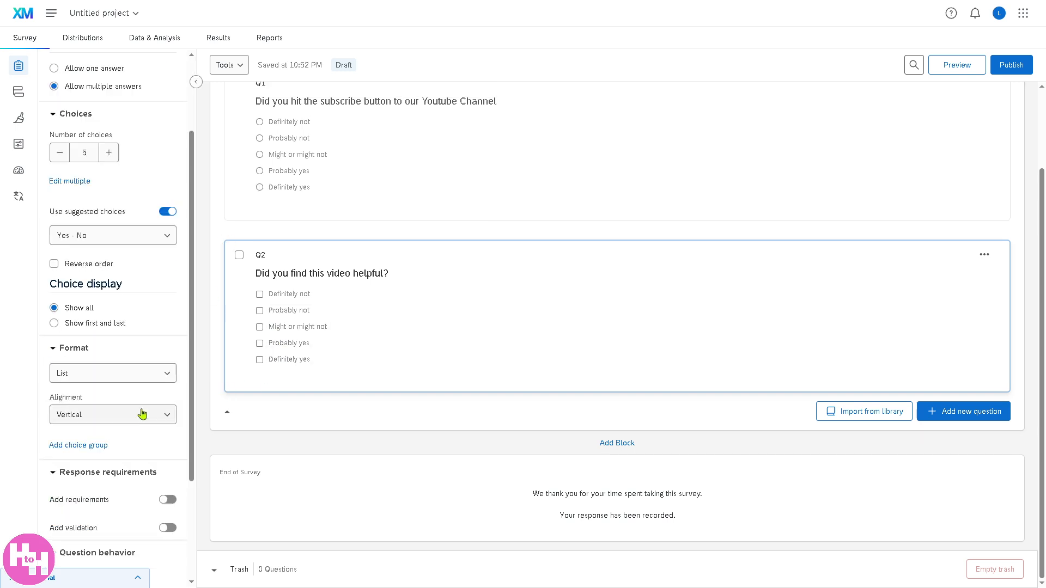
click(159, 372)
click(36, 421)
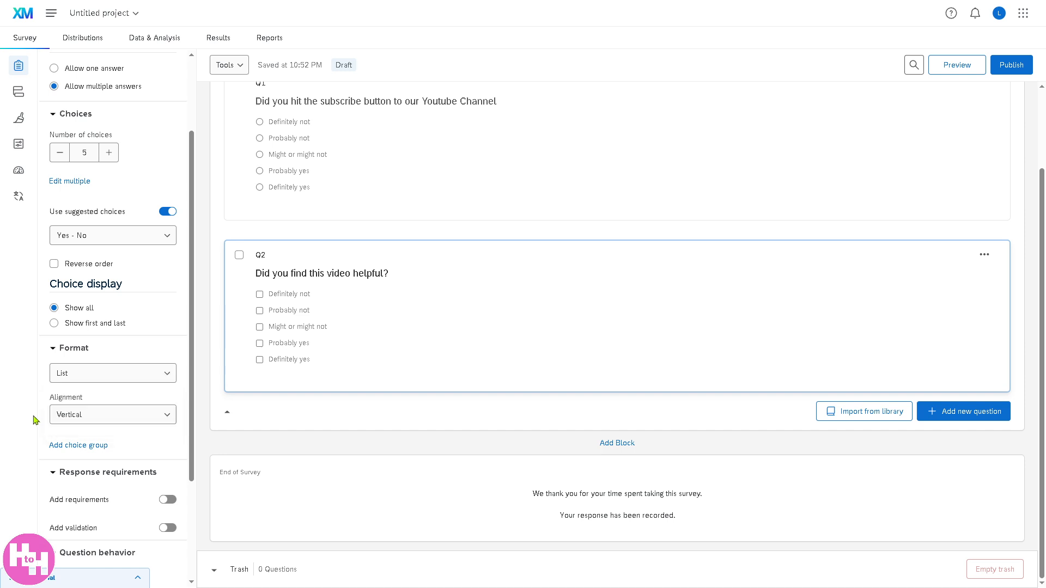
click(99, 415)
click(65, 467)
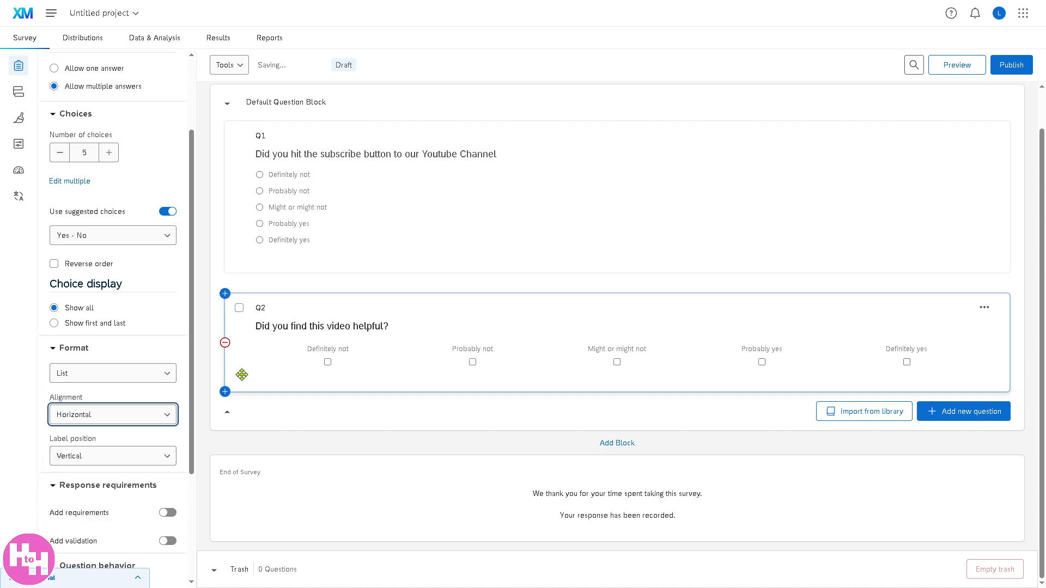
click(132, 461)
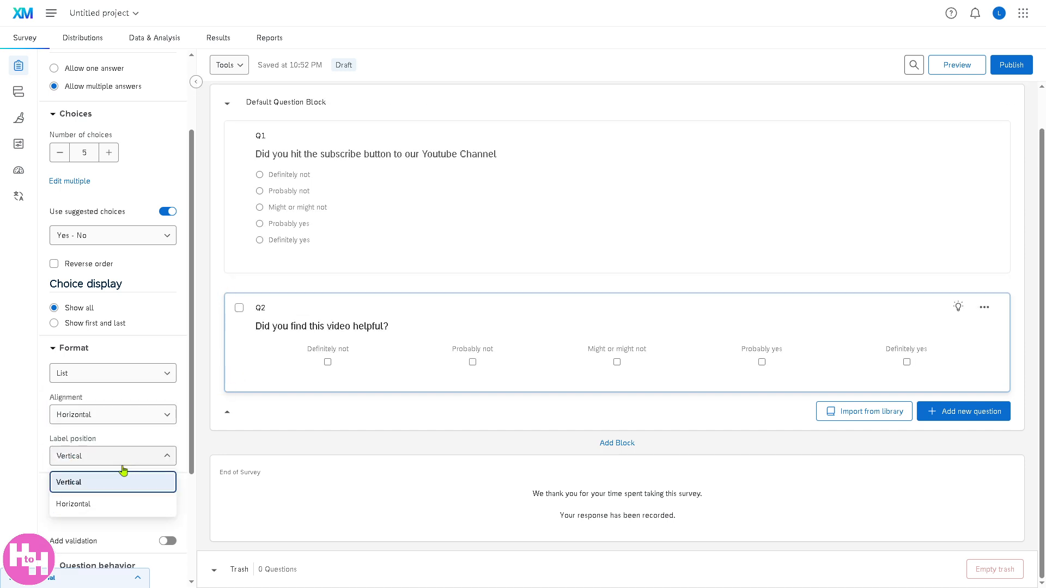
click(112, 504)
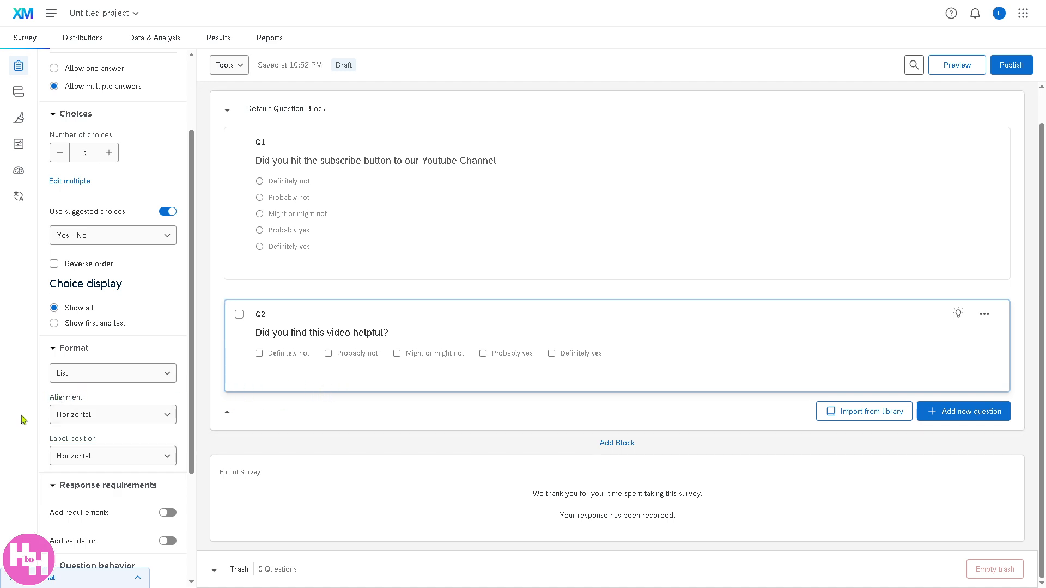
Add response requirements to Q2 with the Force response option.
click(171, 516)
scroll(168, 501, down, 3)
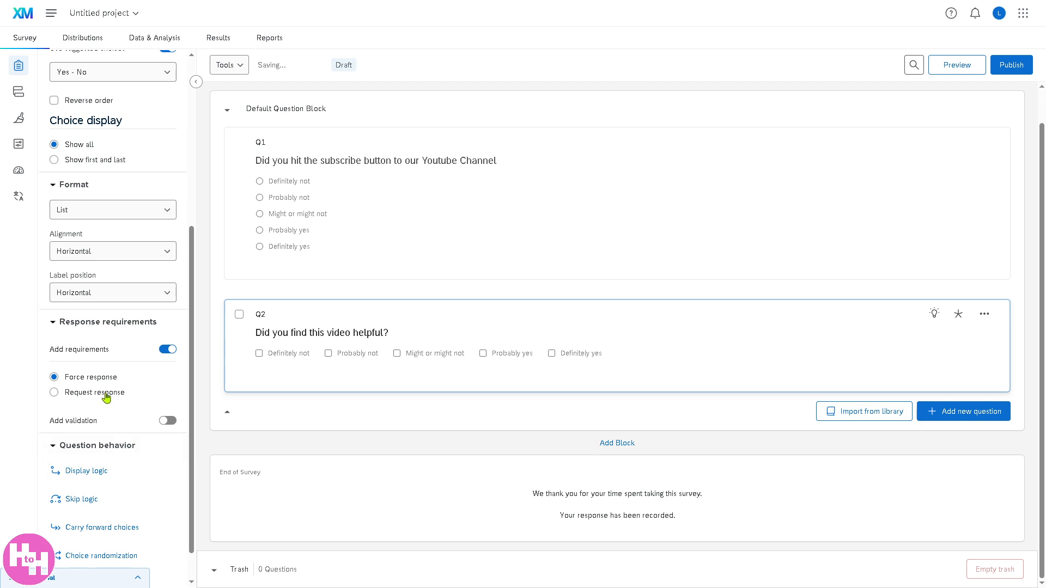
click(105, 395)
click(85, 381)
Add display logic to Q2 requiring Q1's "Definitely yes" to be selected, with a duplicate And condition, and save it.
scroll(84, 408, down, 1)
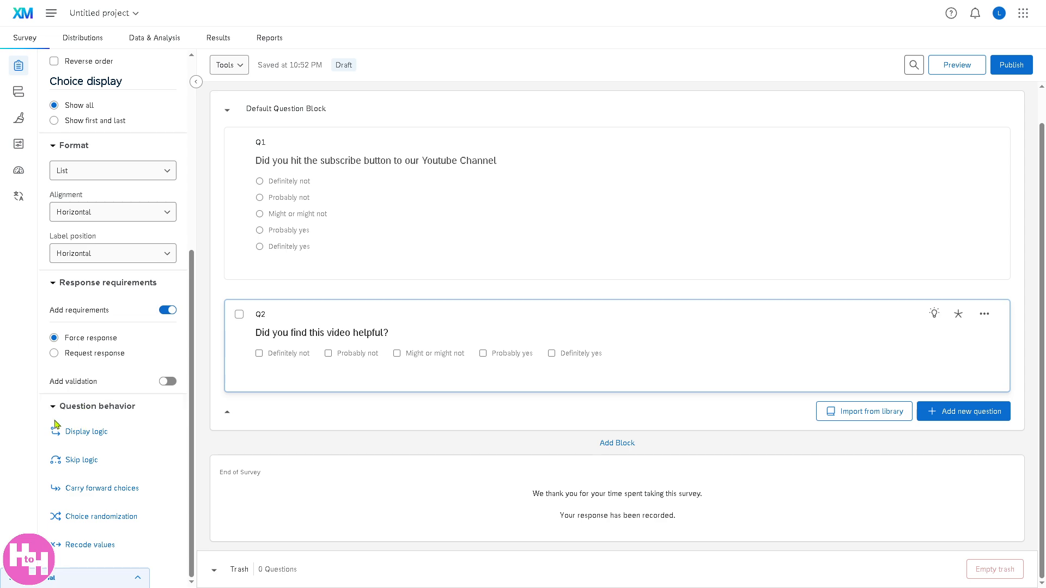
click(98, 433)
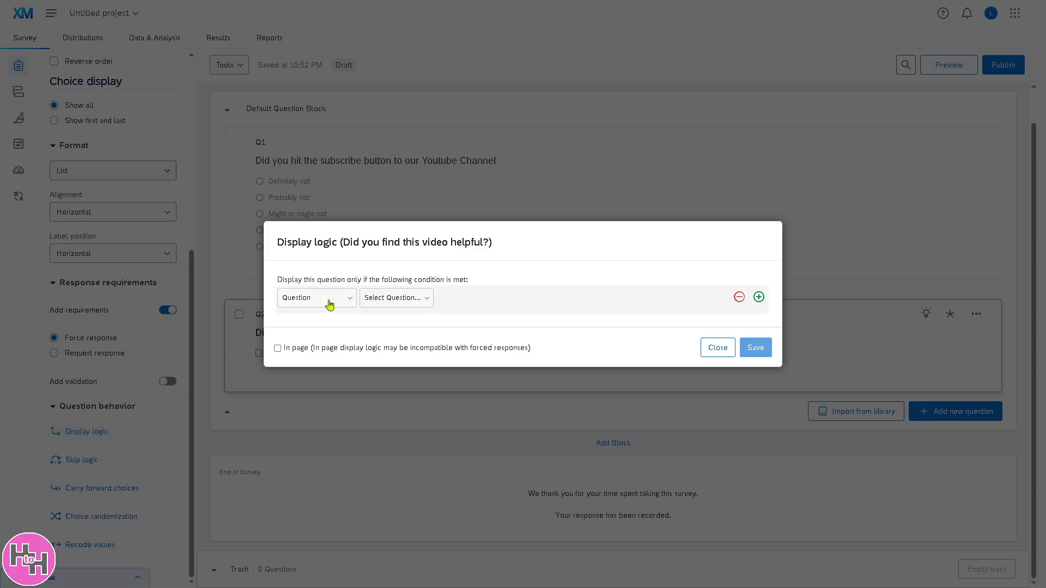
click(413, 299)
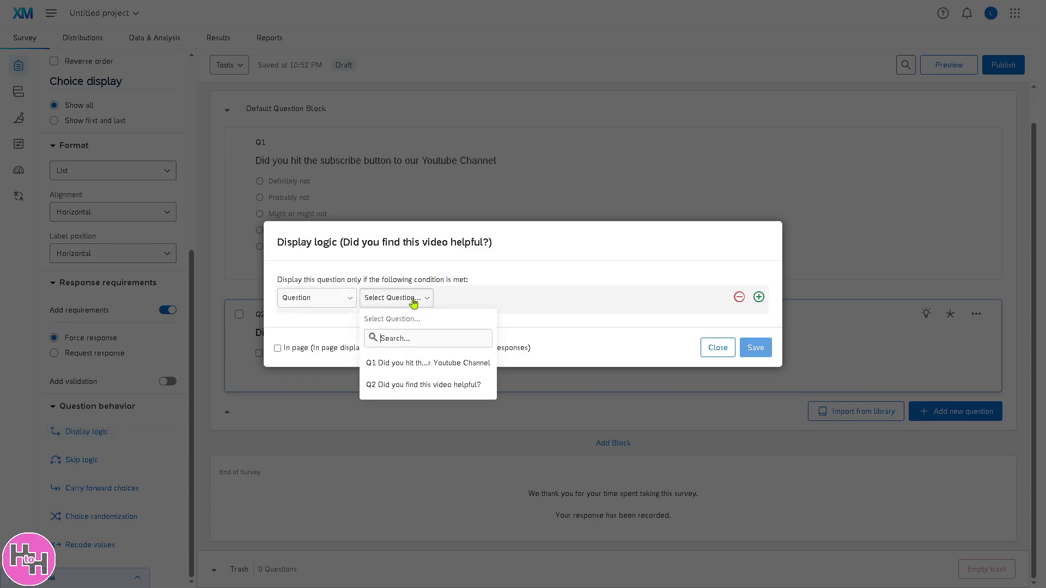
click(440, 364)
click(552, 299)
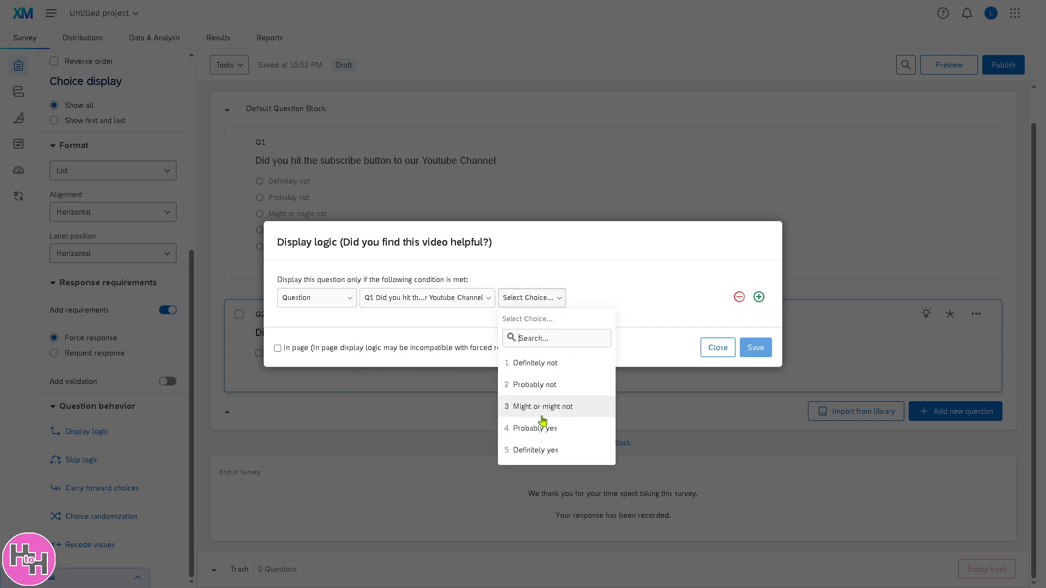
click(554, 452)
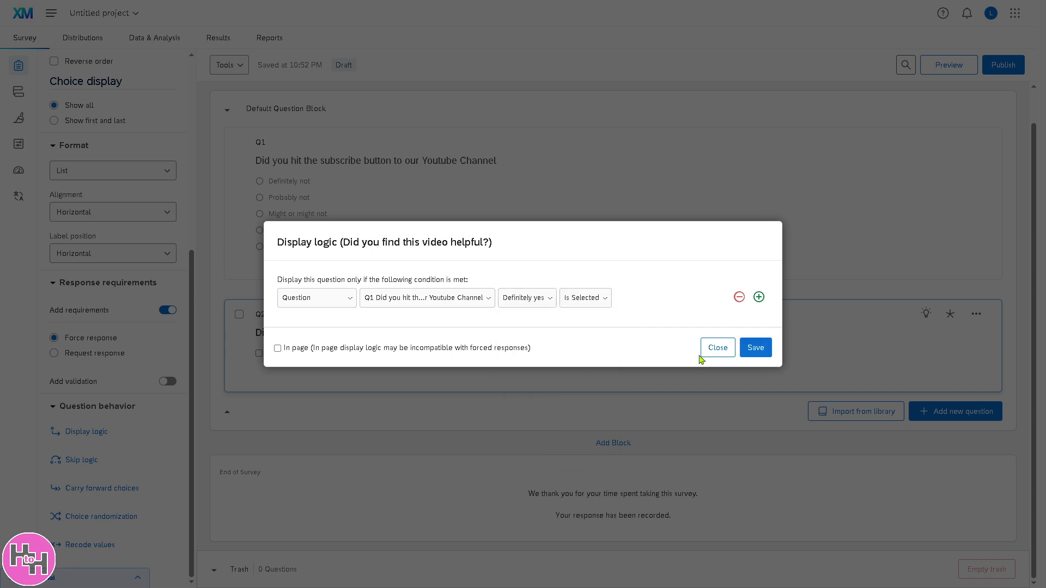
click(759, 297)
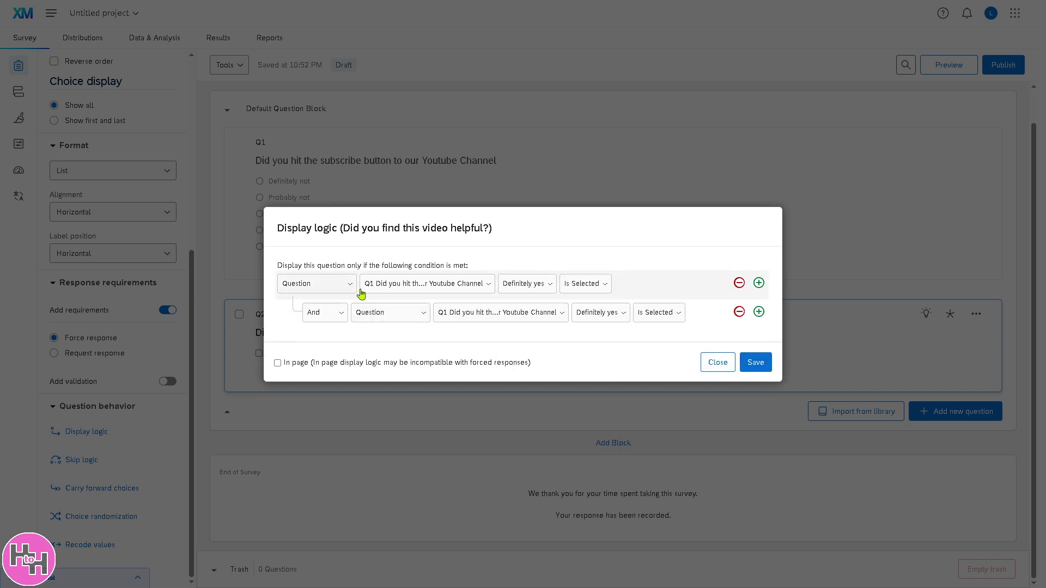
click(756, 363)
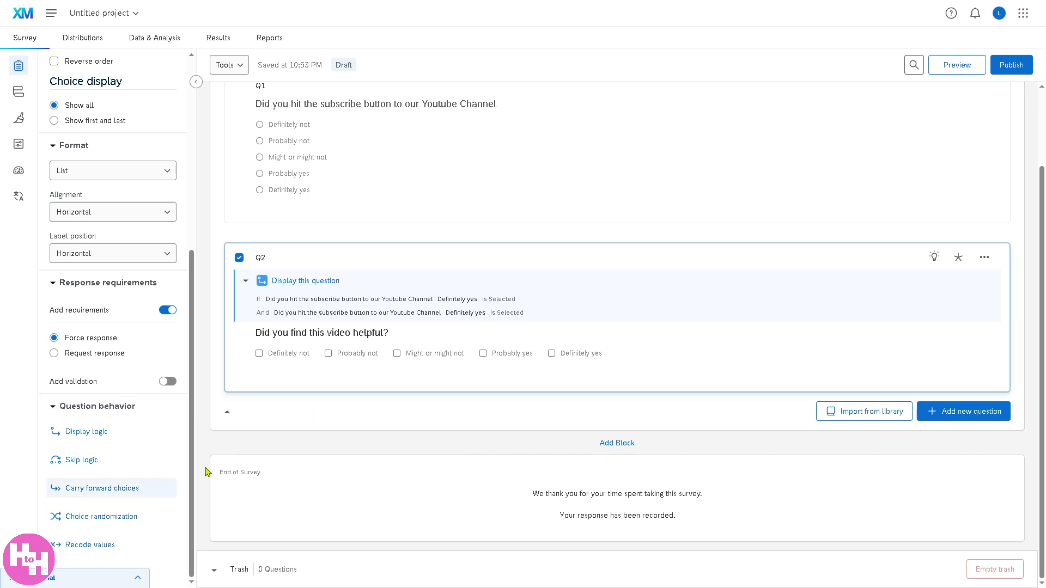
Add a new block below the default question block and insert a Text / Graphic question in it, keeping its placeholder text.
click(632, 447)
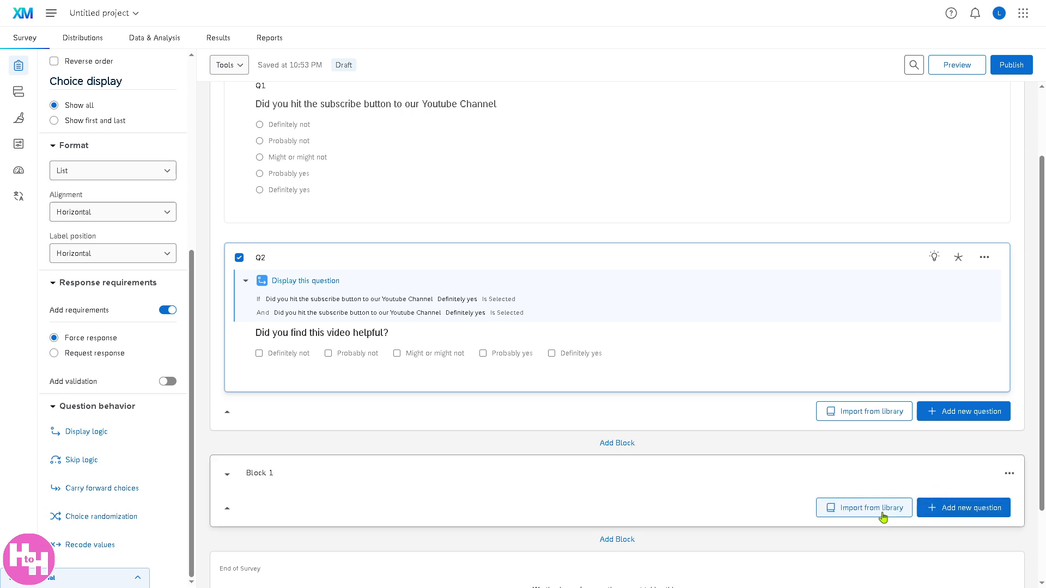
click(950, 512)
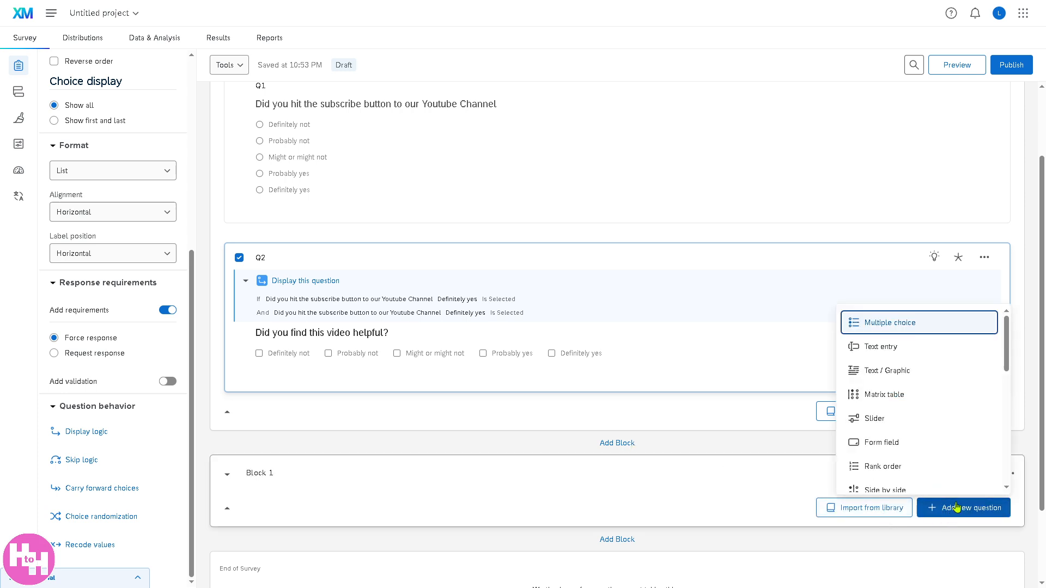
click(910, 369)
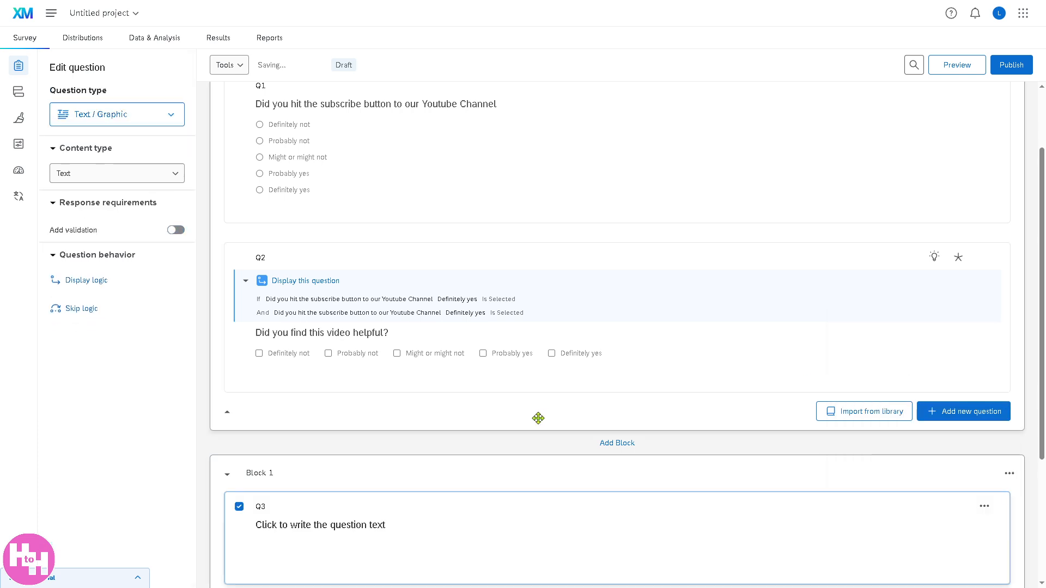
scroll(531, 419, down, 2)
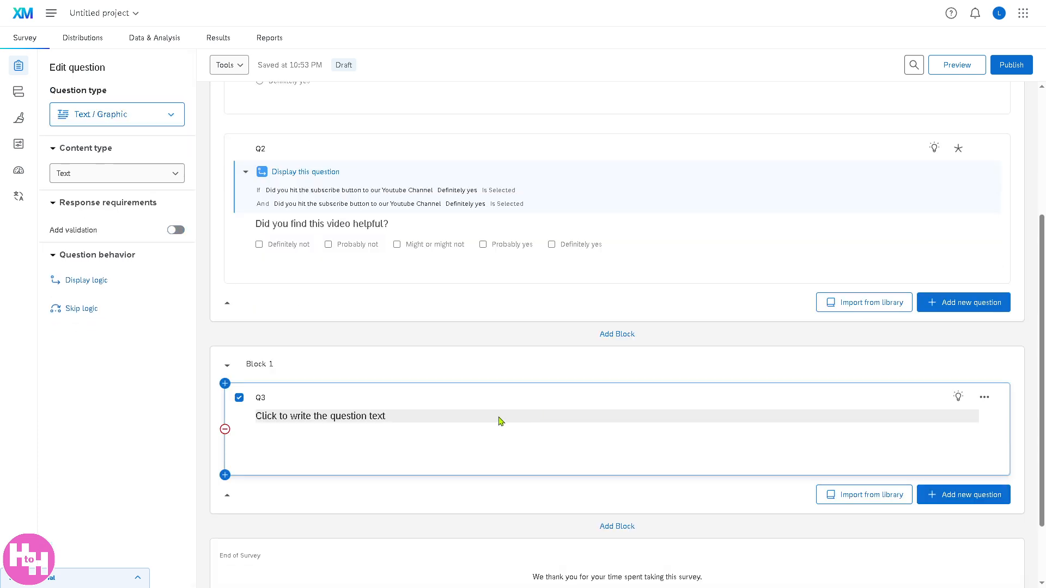
click(497, 420)
click(516, 360)
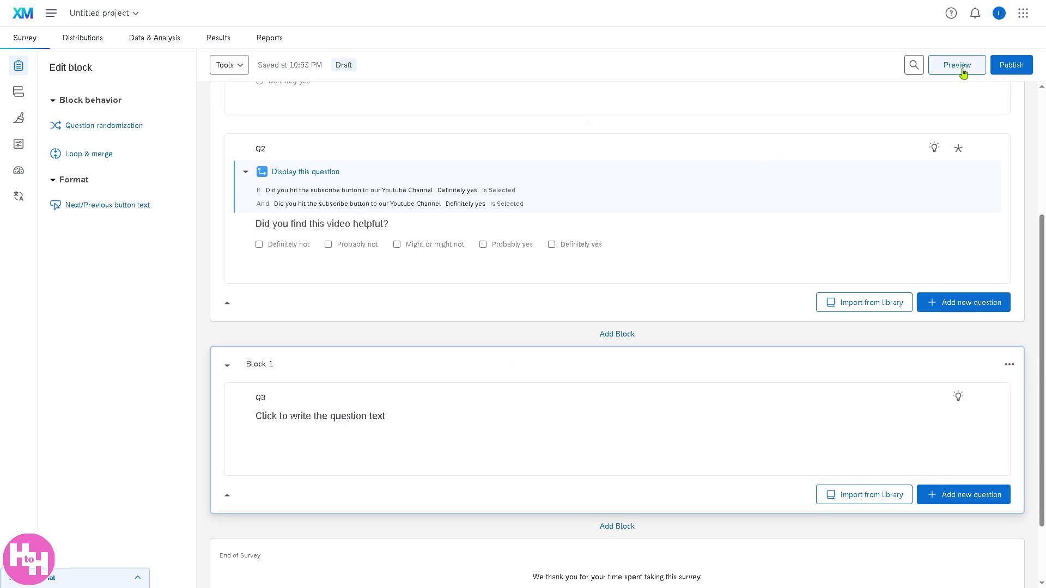
click(1010, 369)
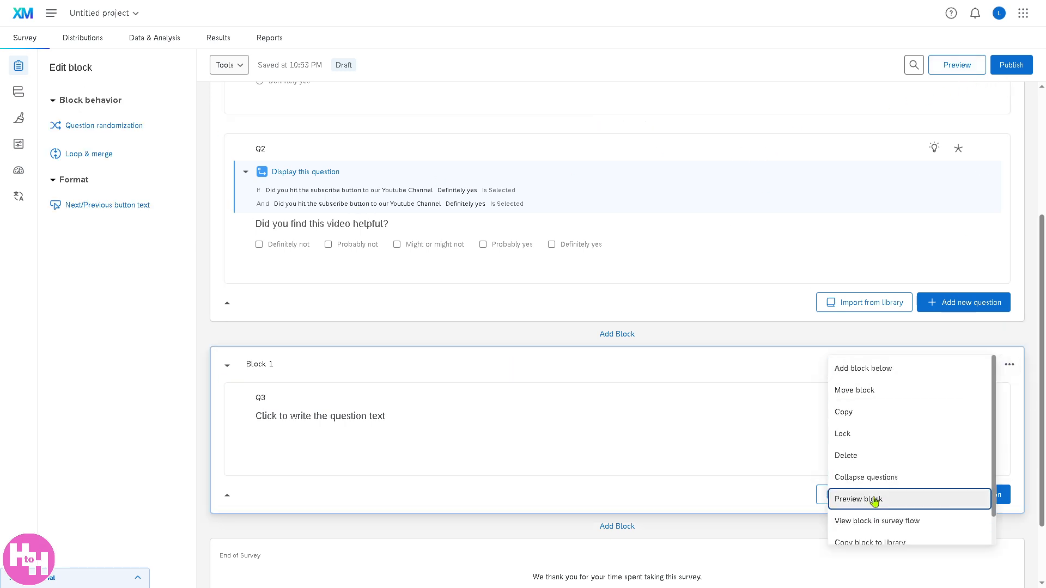
scroll(872, 499, down, 1)
scroll(877, 506, up, 1)
scroll(881, 515, down, 1)
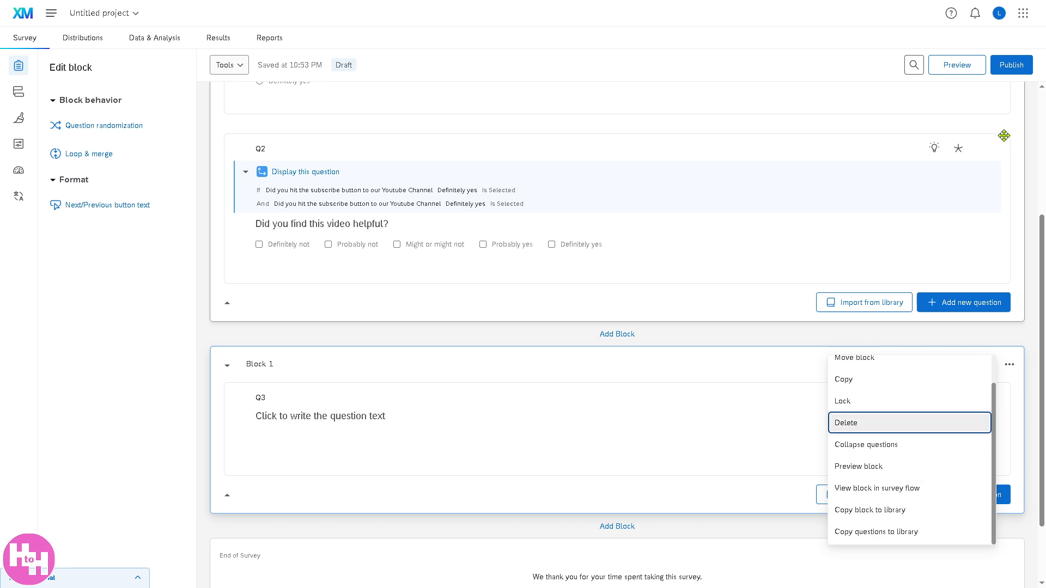
Open the survey preview and answer "Definitely yes" to the YouTube subscription question.
click(955, 65)
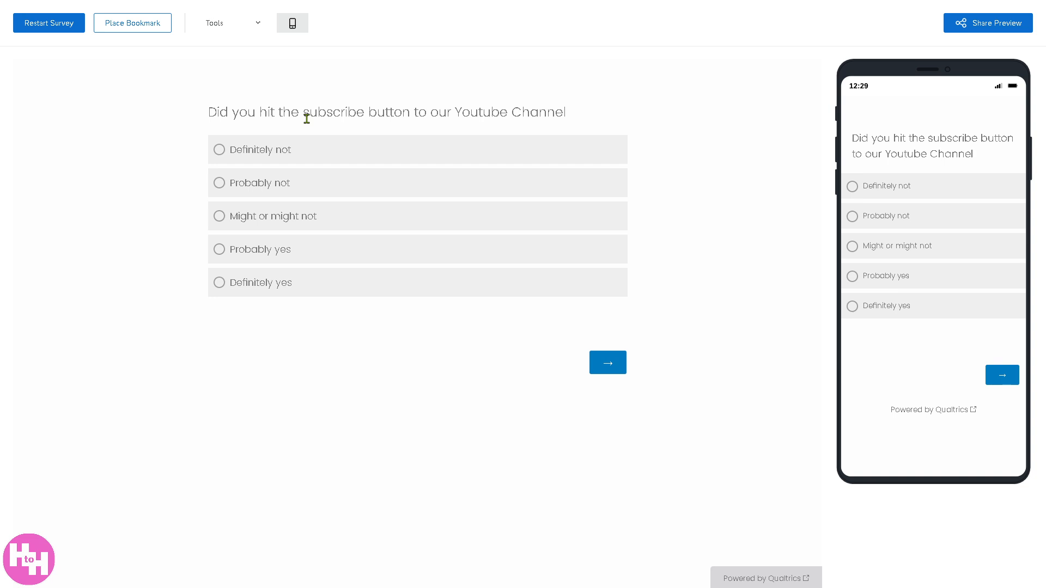
click(221, 285)
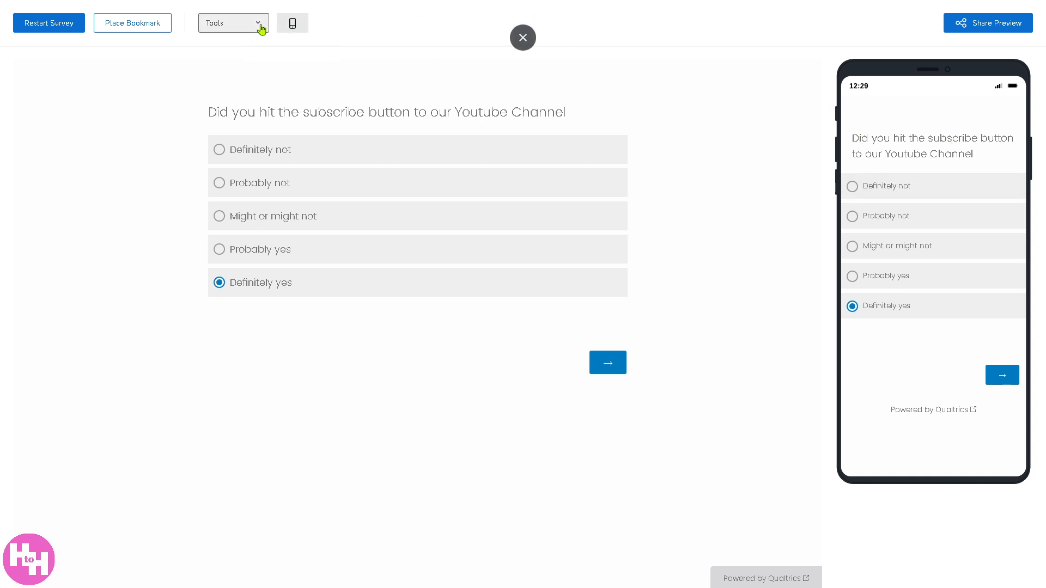
Turn the preview's mobile view off and back on.
click(258, 24)
click(293, 27)
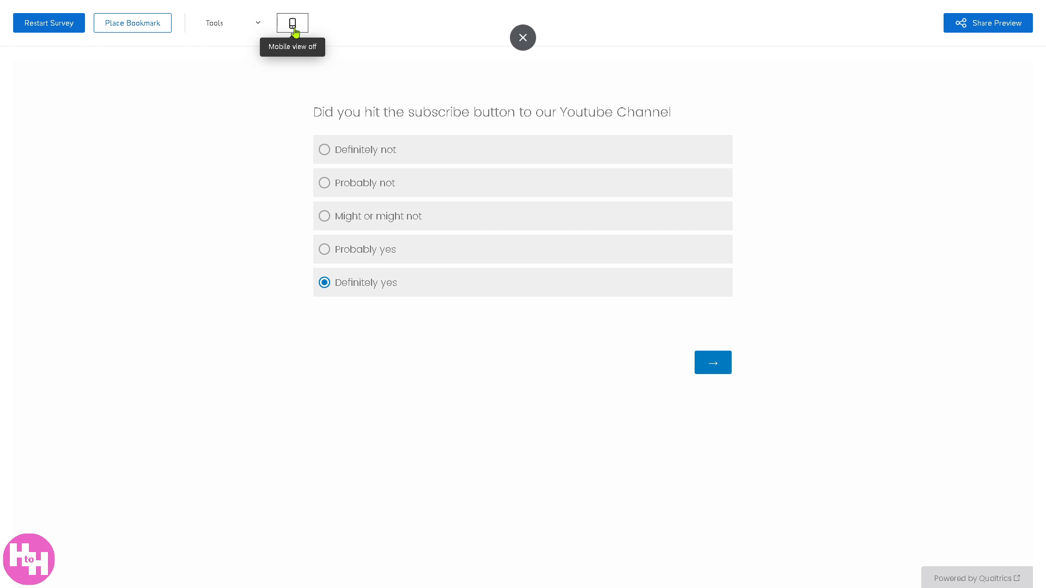
click(294, 27)
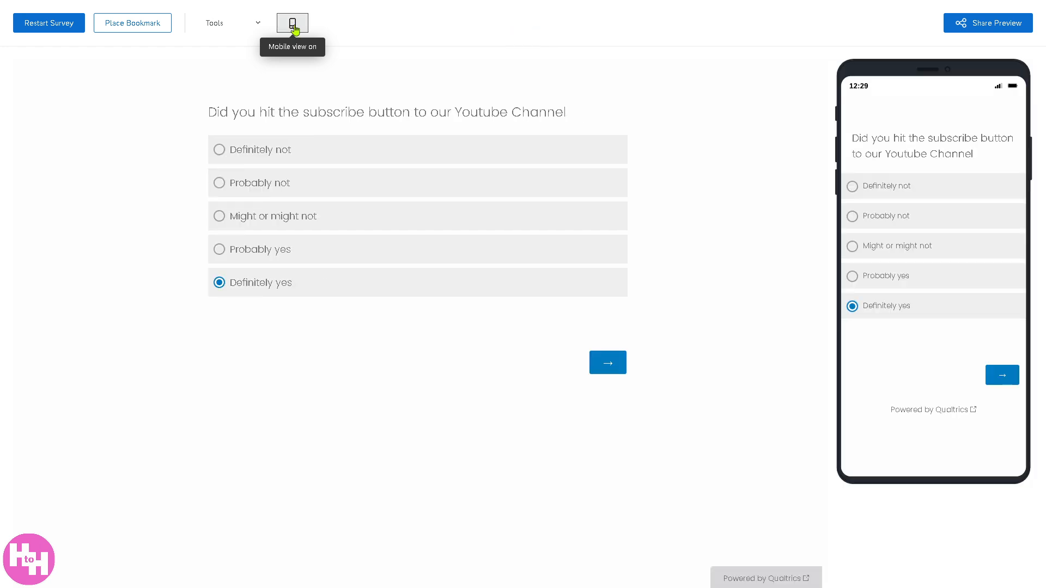
Display the QR code for previewing the survey on another device, and close it.
click(255, 30)
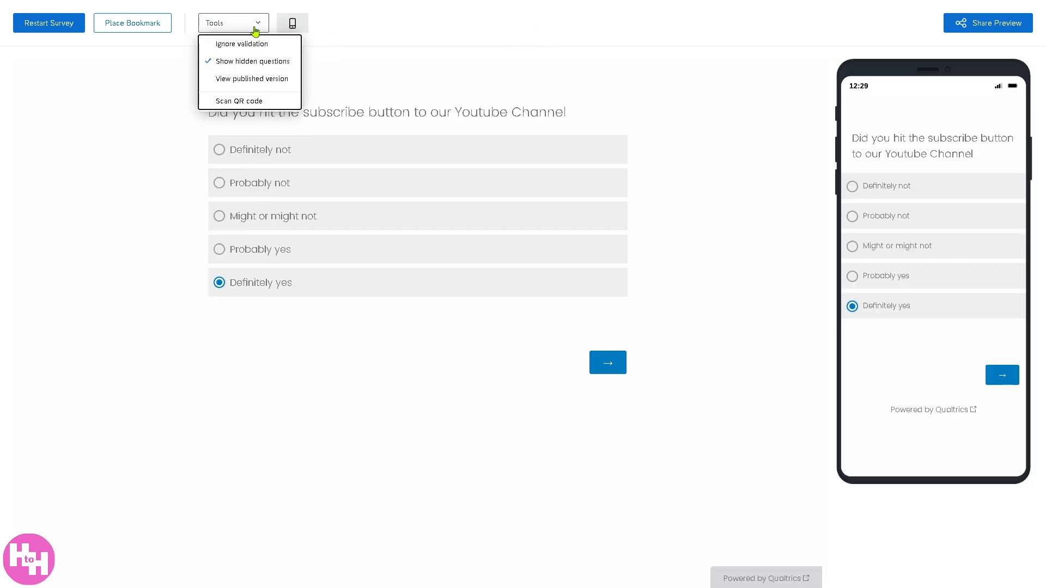
click(266, 102)
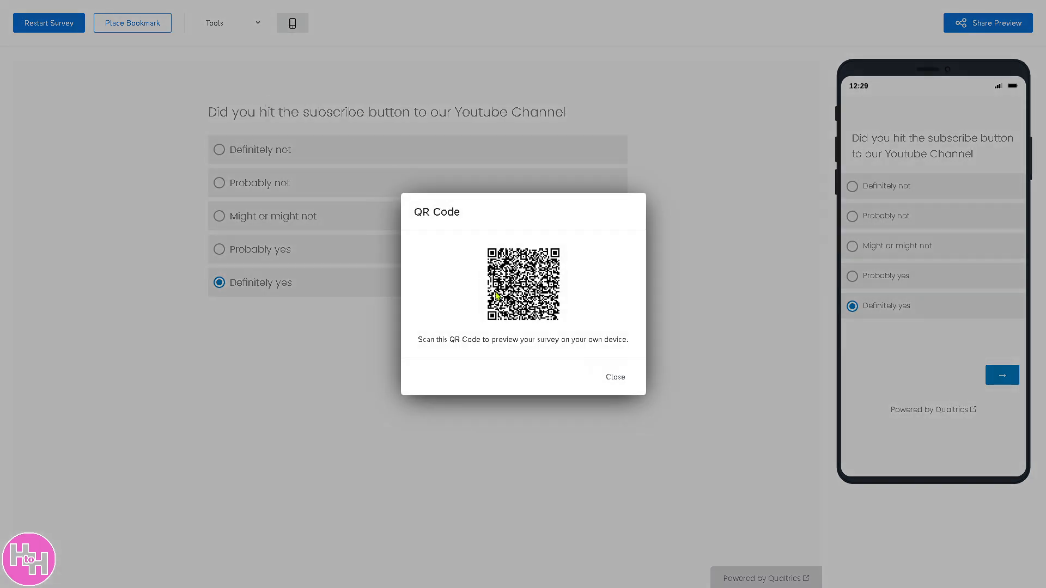
click(614, 382)
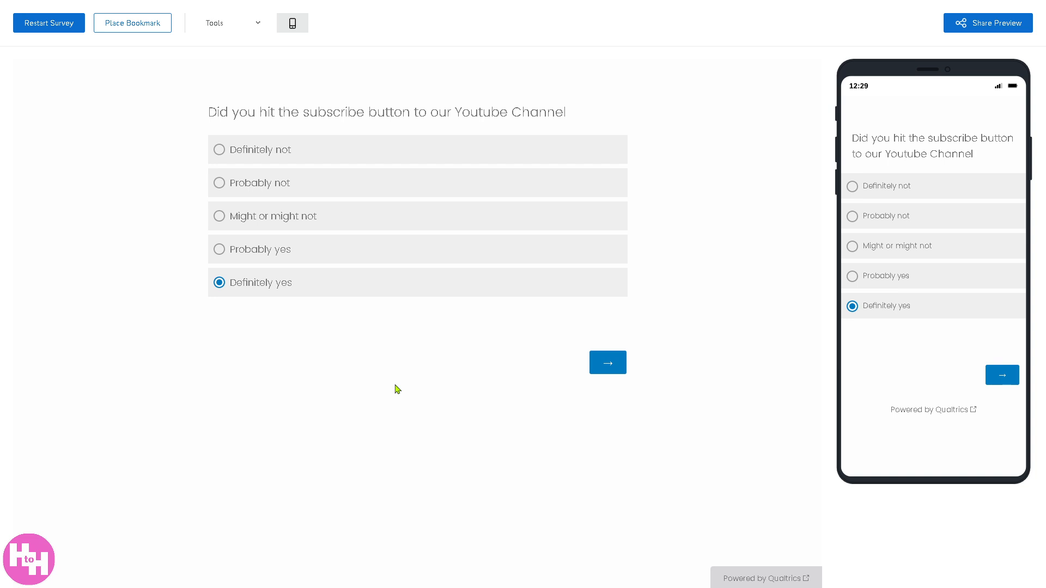
Advance the survey preview to the next question.
click(611, 369)
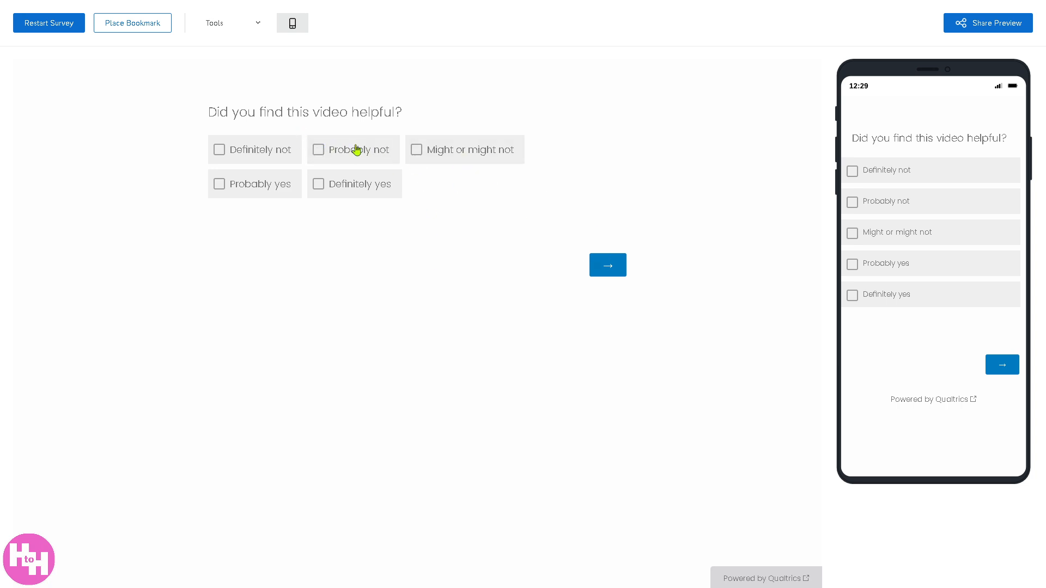
Answer "Definitely not" to the video helpfulness question, submit the preview response and return to the survey editor.
click(240, 159)
click(608, 272)
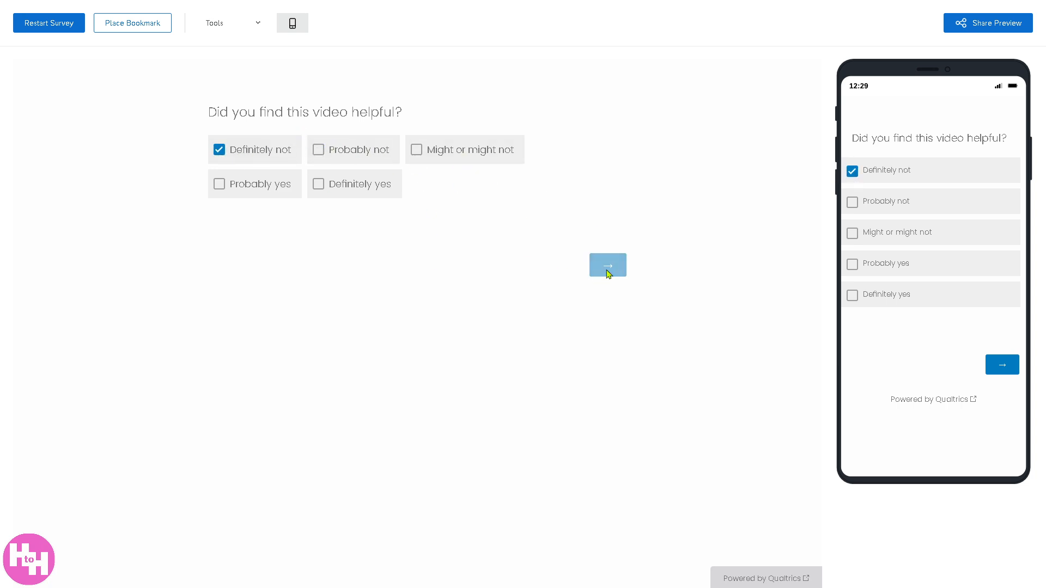
click(606, 201)
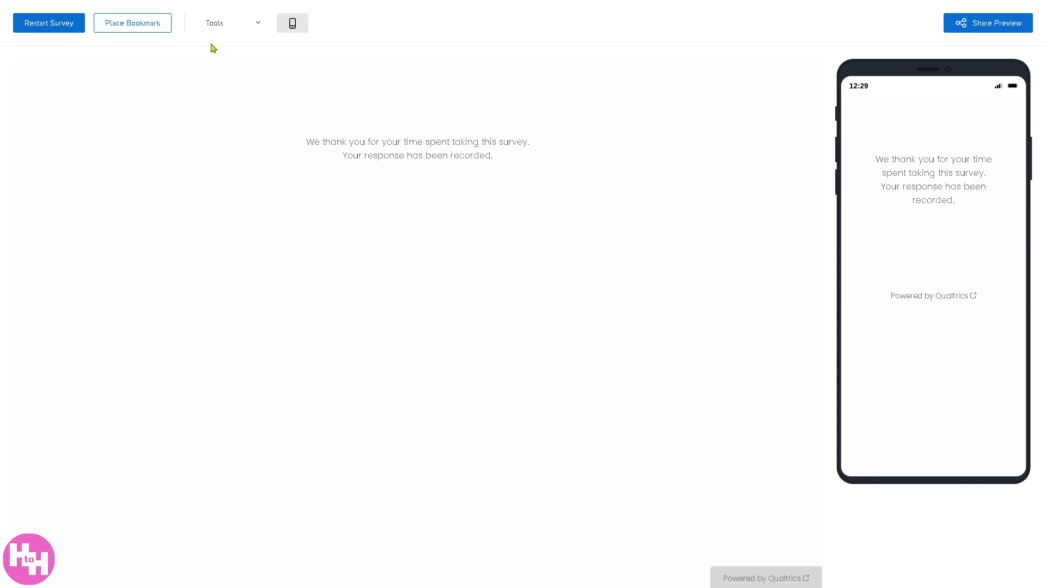
key(Escape)
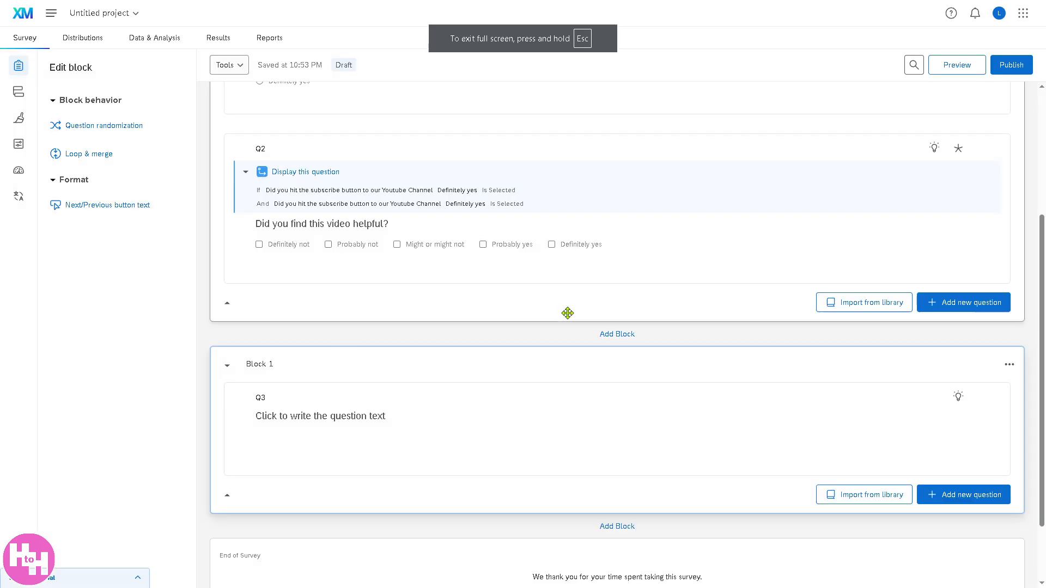
View the survey flow, and open the look and feel settings, declining the upgrade to the new survey taking experience.
click(18, 96)
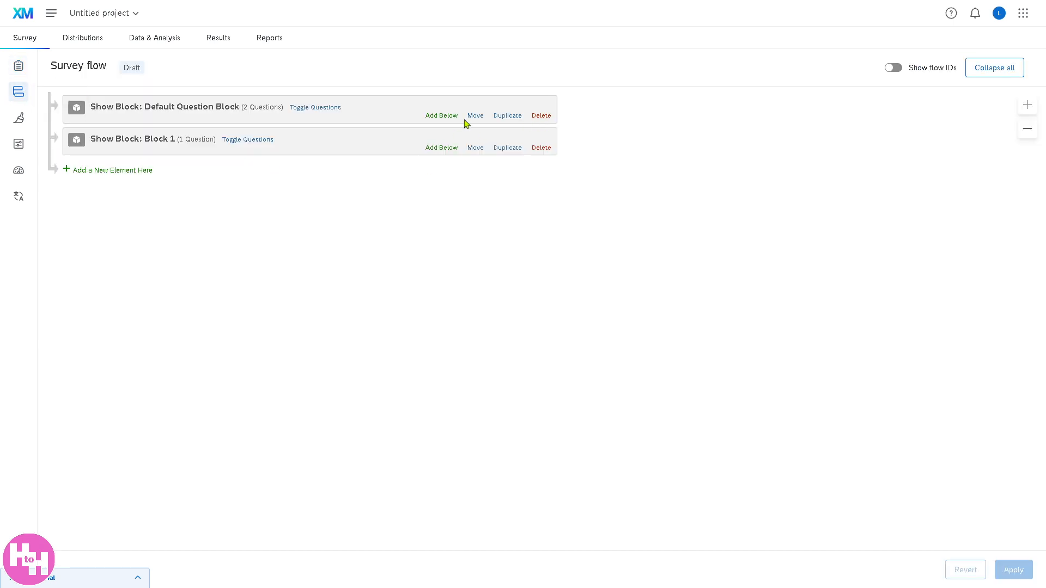
click(19, 119)
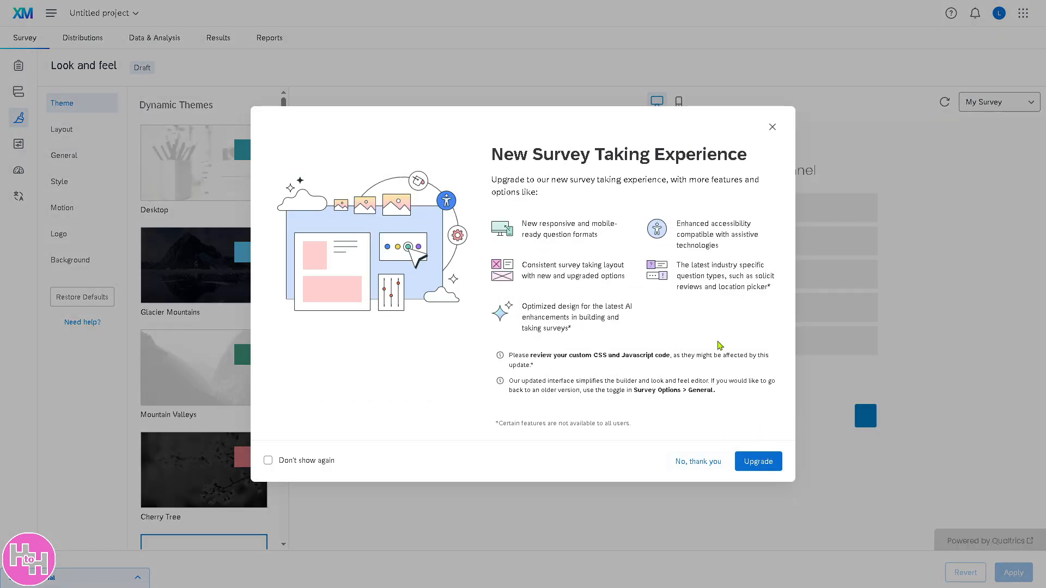
click(721, 463)
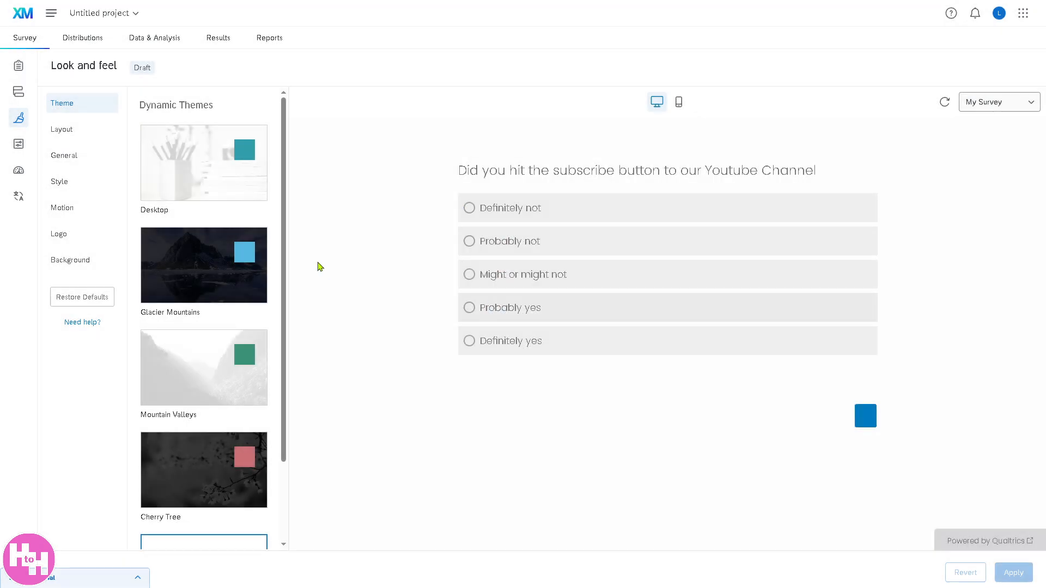
Try the Desktop theme, select the Glacier Mountains theme and show it in the mobile preview.
click(211, 164)
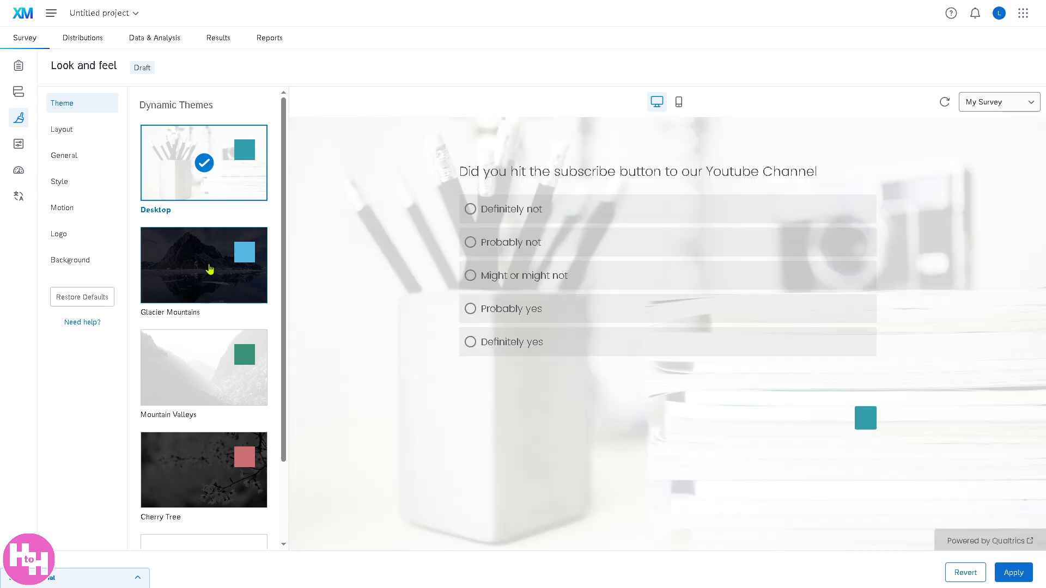
click(211, 269)
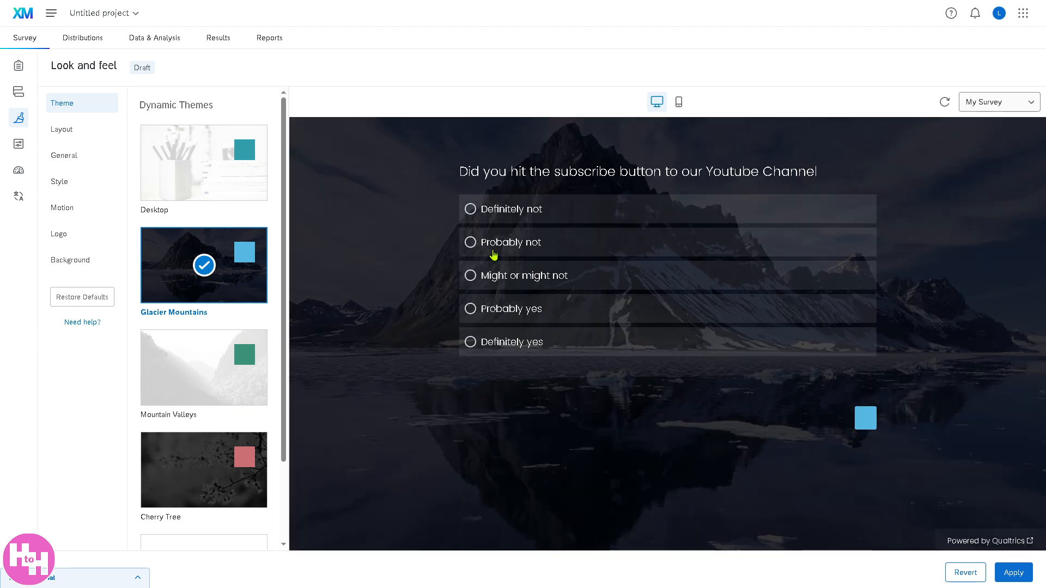
scroll(226, 363, down, 2)
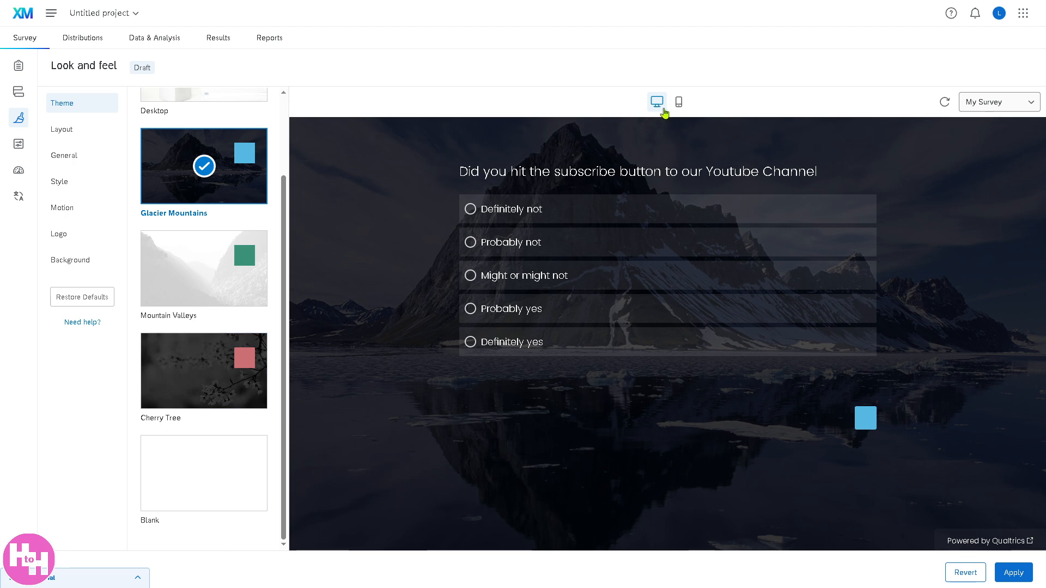
click(679, 101)
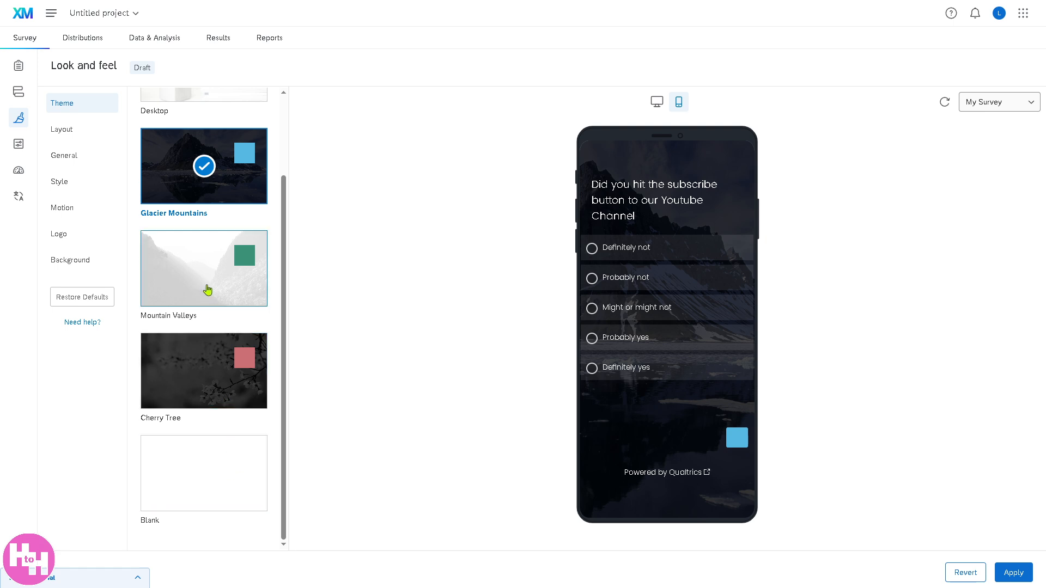
Try the Mountain Valleys theme, switch back to Glacier Mountains and apply it to the survey.
click(207, 290)
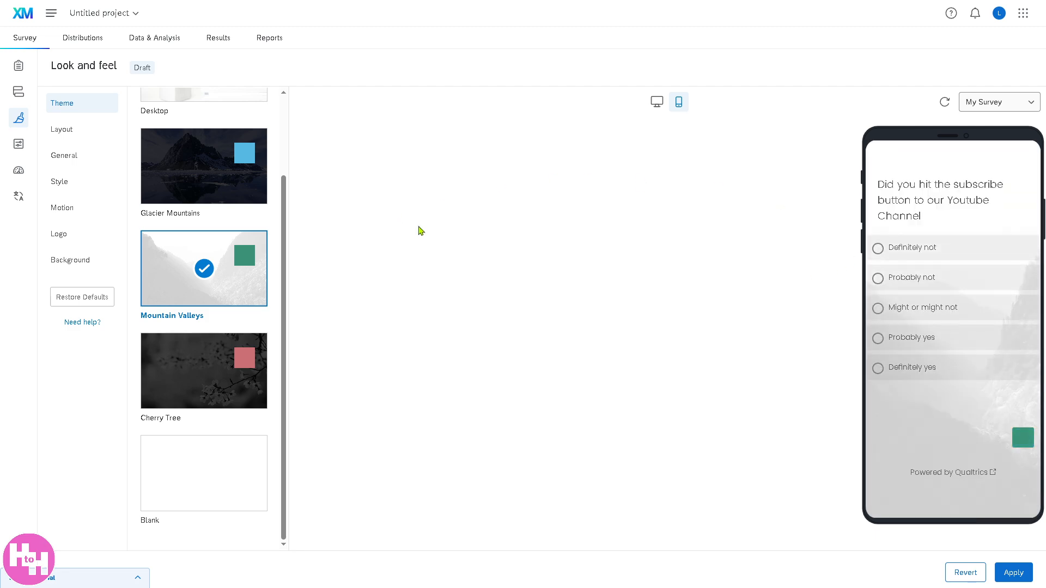
click(189, 172)
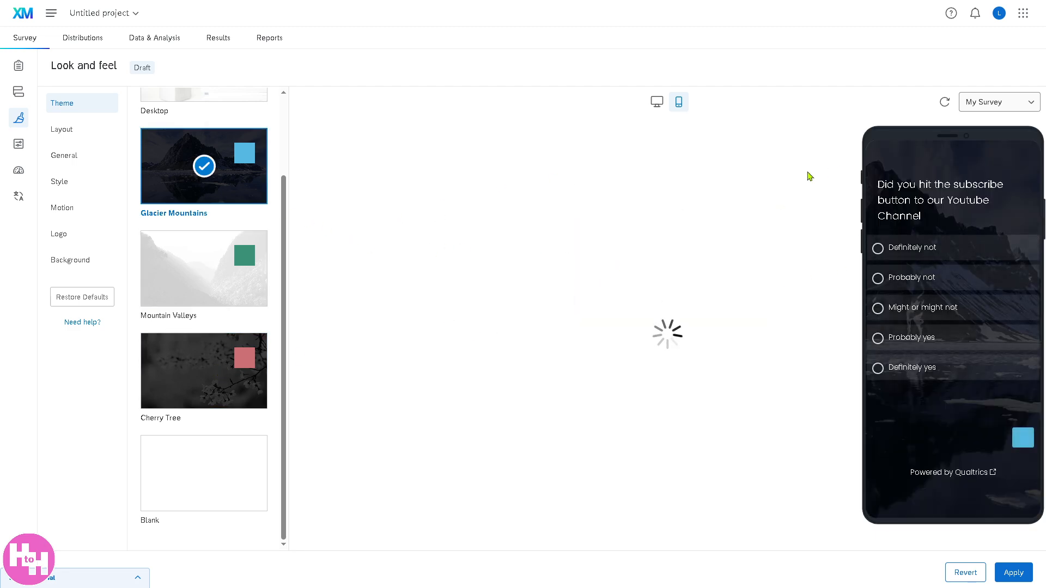
click(1009, 107)
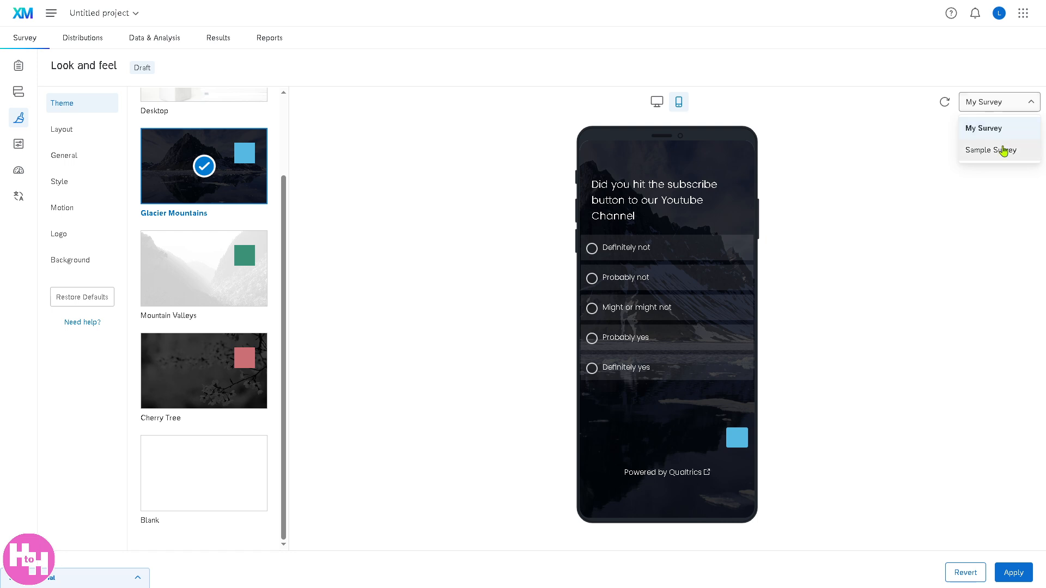
click(924, 285)
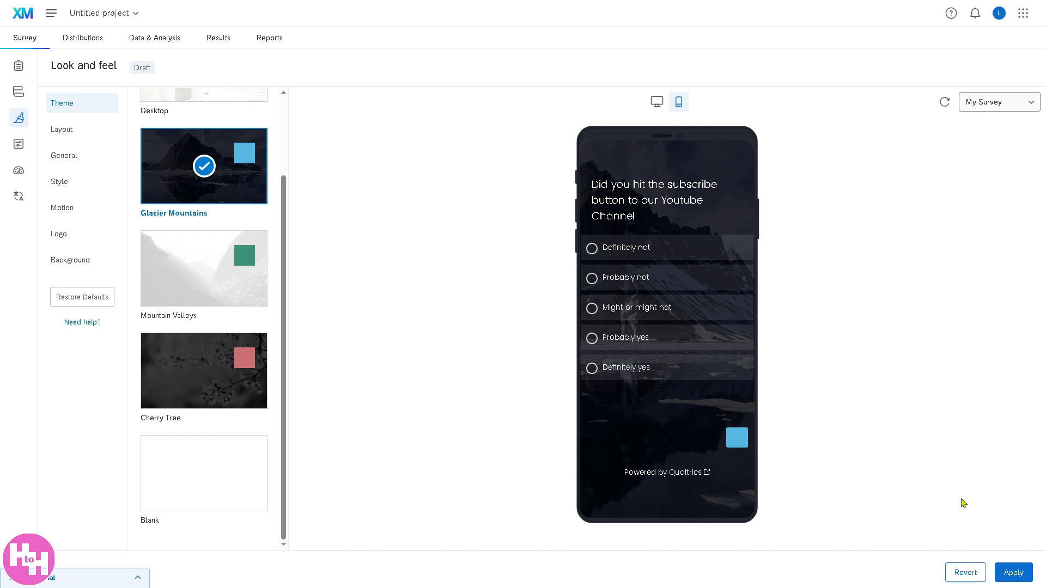
click(1024, 575)
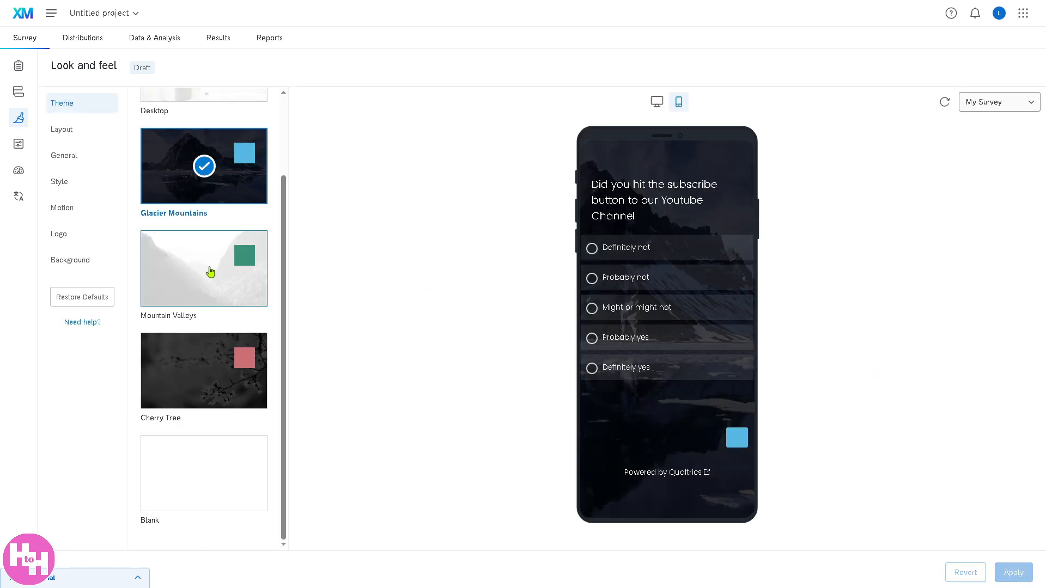
Look through the survey's logo, general, layout and style appearance settings.
click(70, 240)
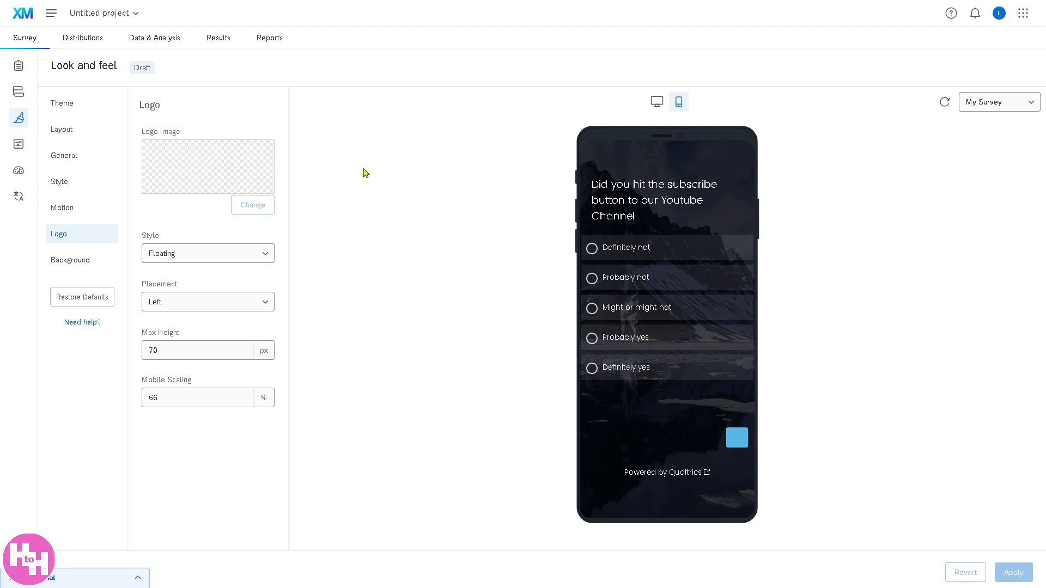
click(61, 158)
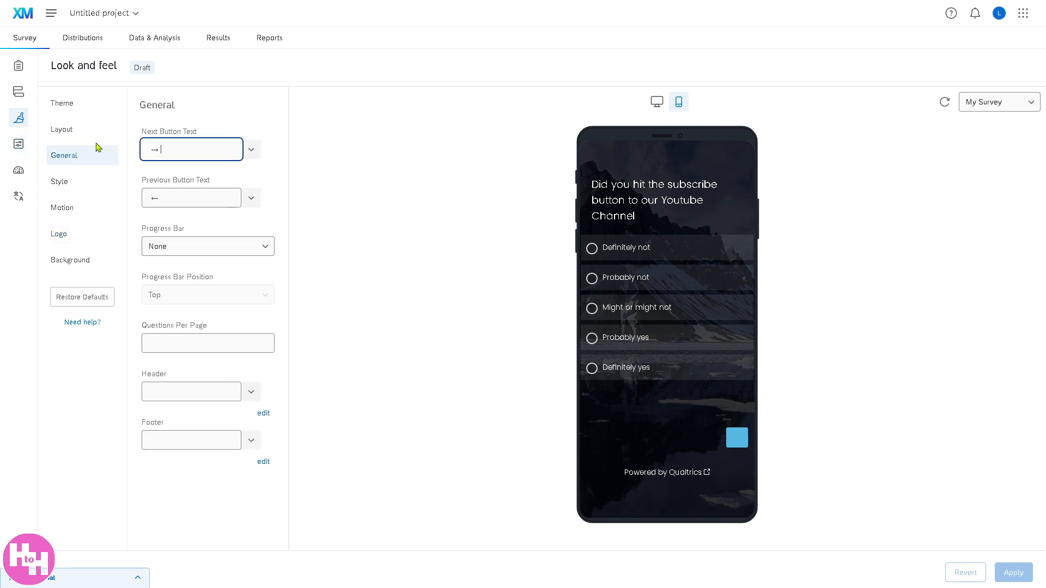
click(79, 134)
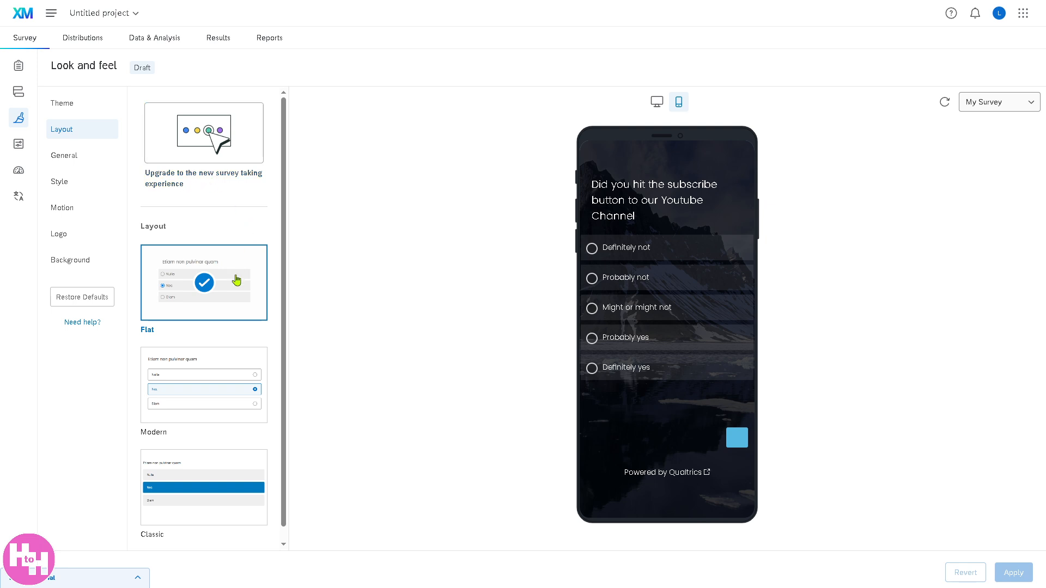
scroll(235, 277, down, 1)
click(85, 184)
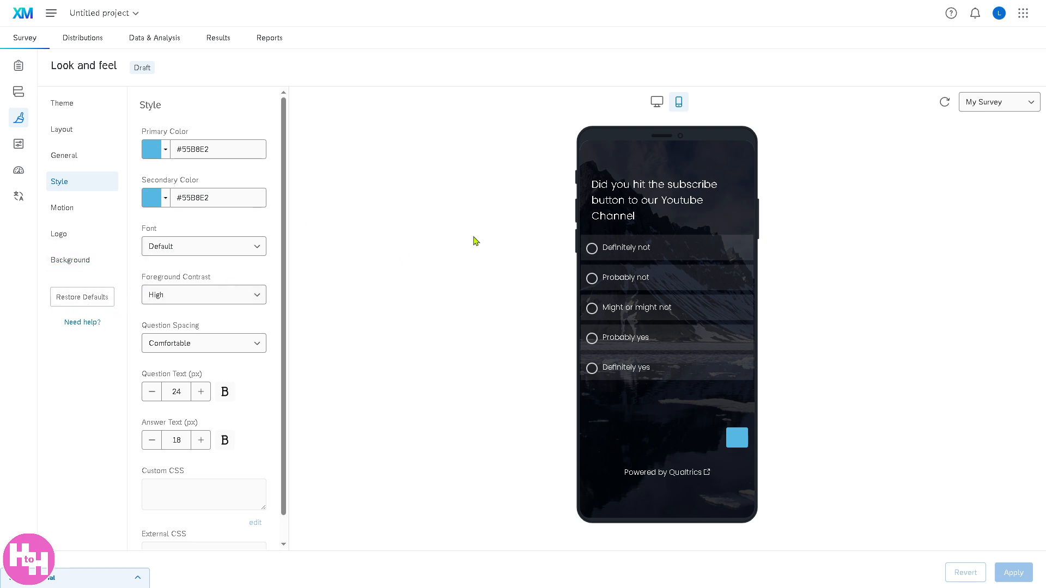
View the survey's translations and quotas, skipping the survey builder tour.
click(18, 196)
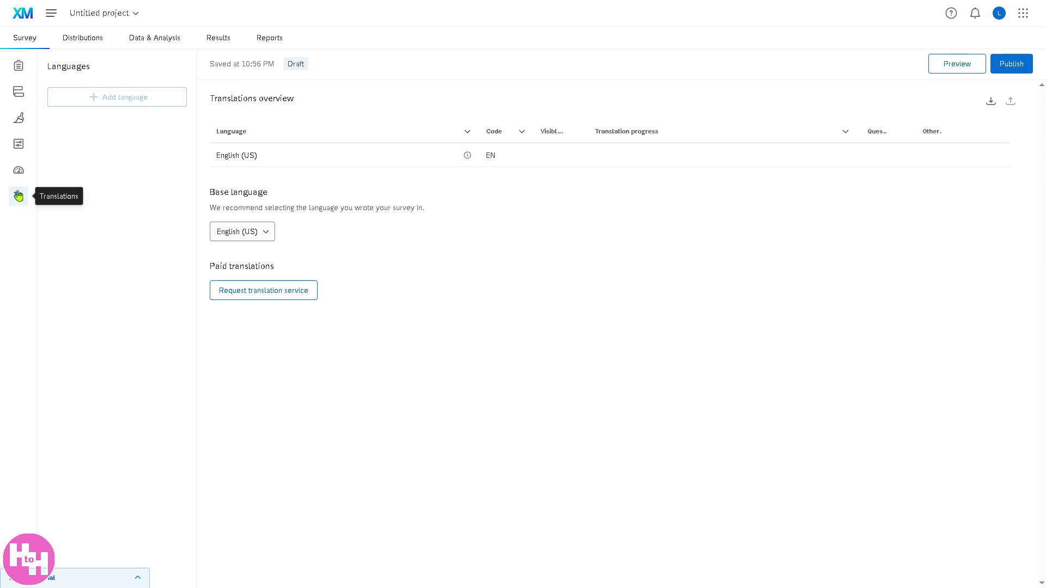
click(19, 170)
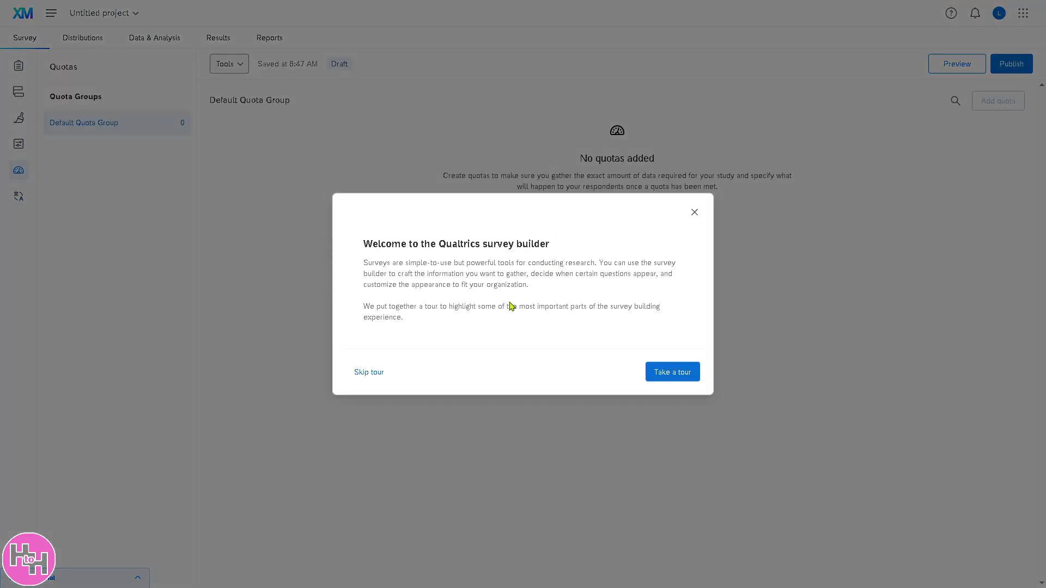
click(379, 374)
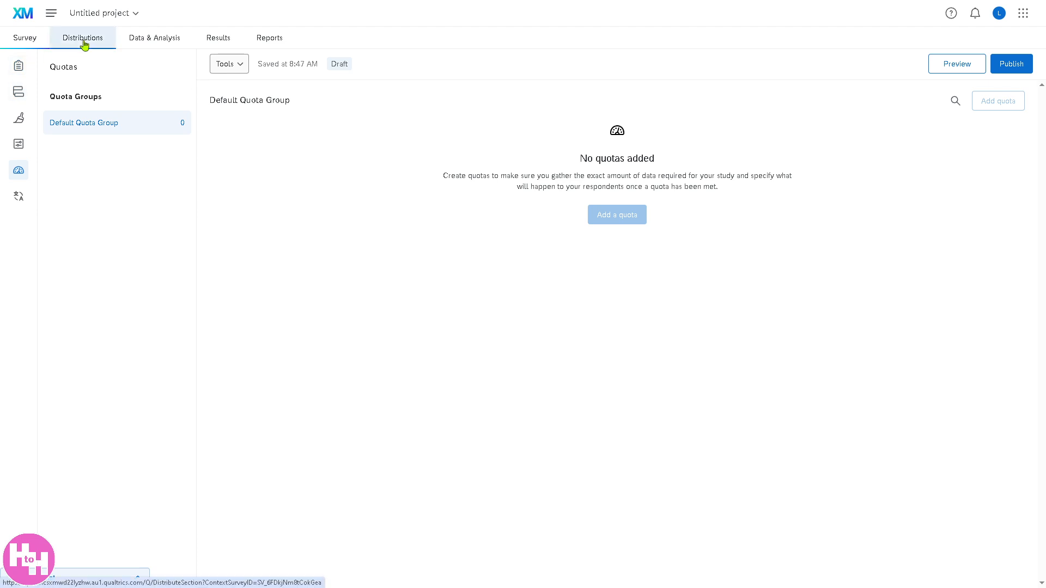
Open the survey's distribution page, dismiss the contact directory tip and show the Web distribution options.
click(143, 43)
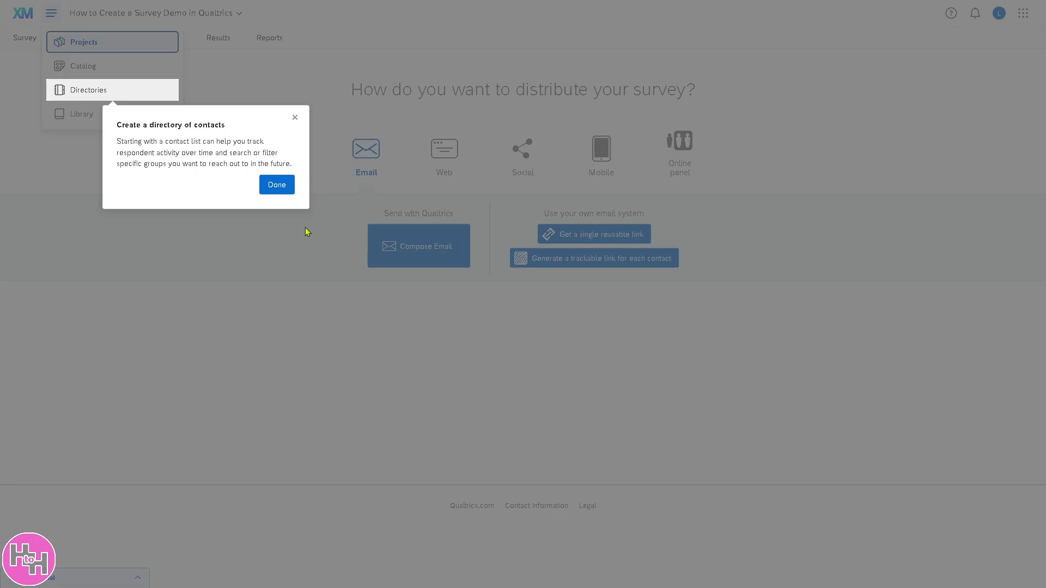
click(278, 185)
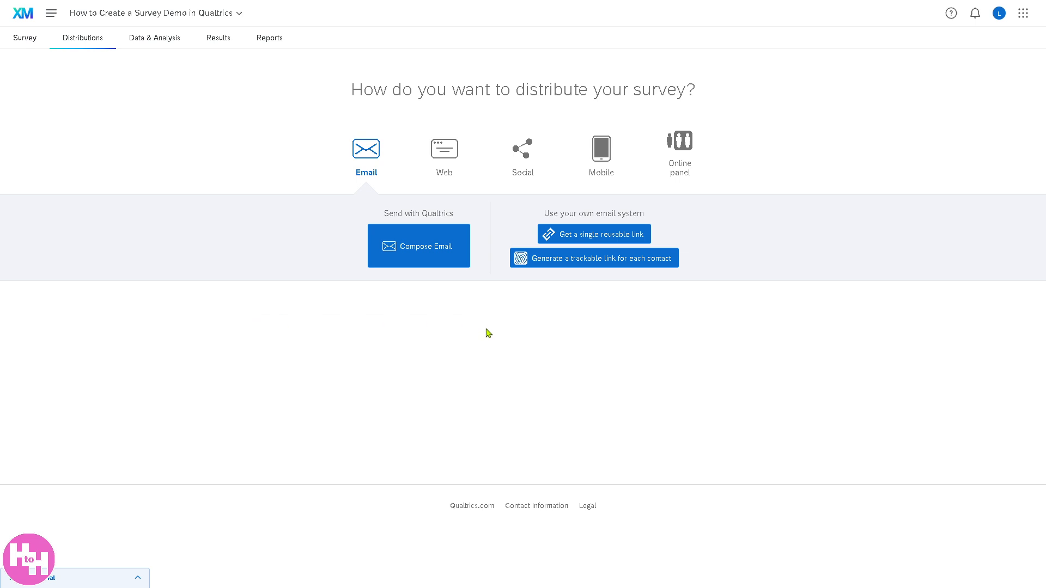
click(444, 153)
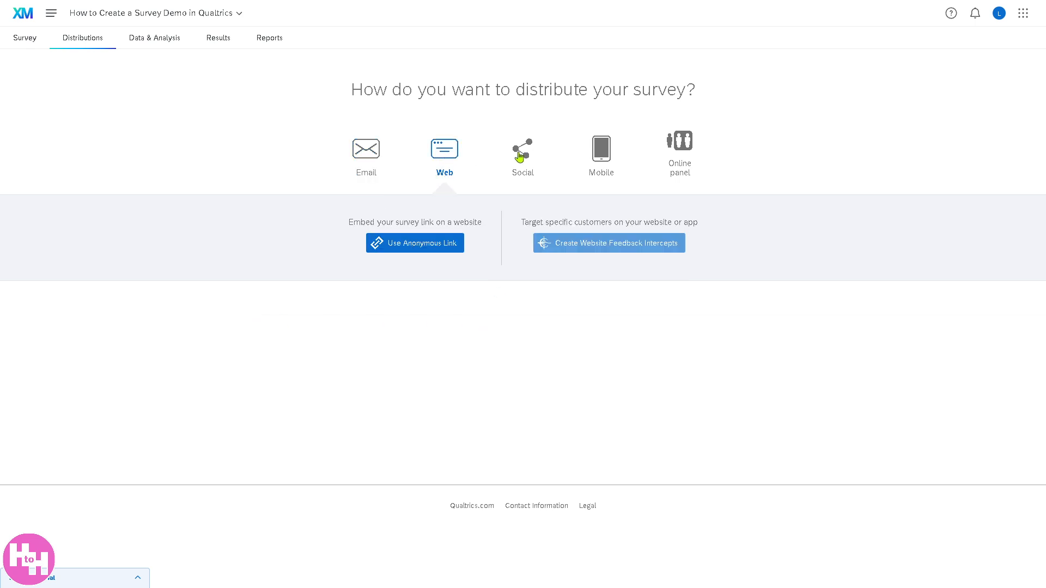